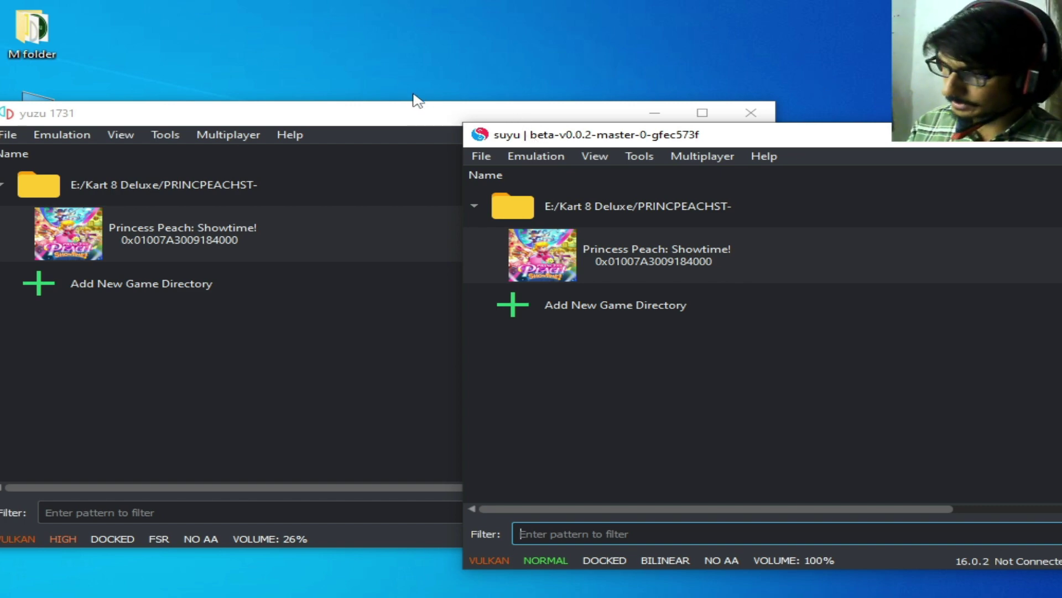
# Bring yuzu 1731, listing Princess Peach: Showtime!, in front of the suyu window.
pyautogui.click(414, 113)
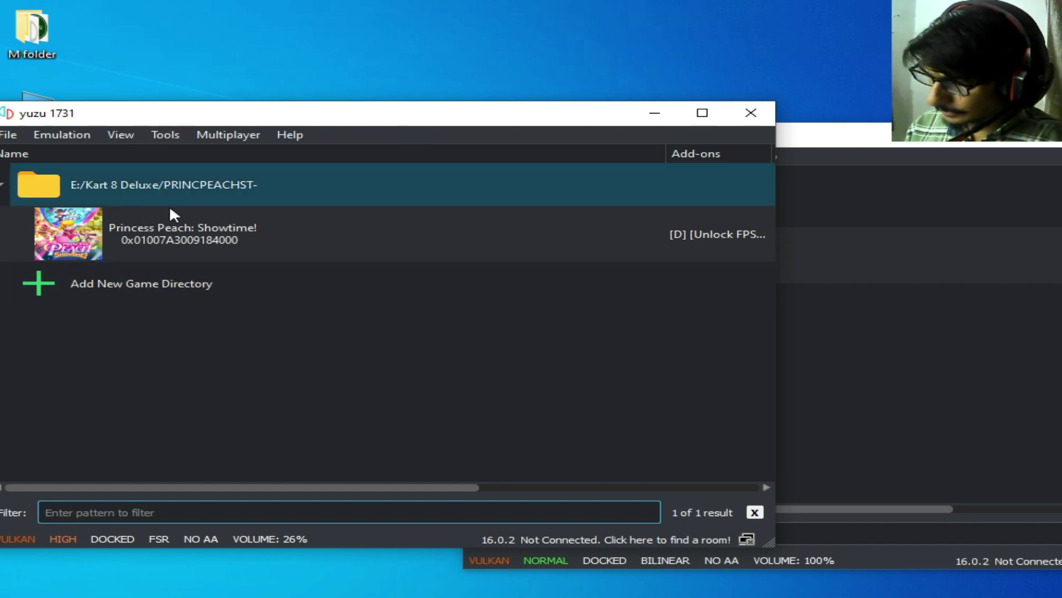
pyautogui.click(11, 135)
pyautogui.moveTo(52, 133)
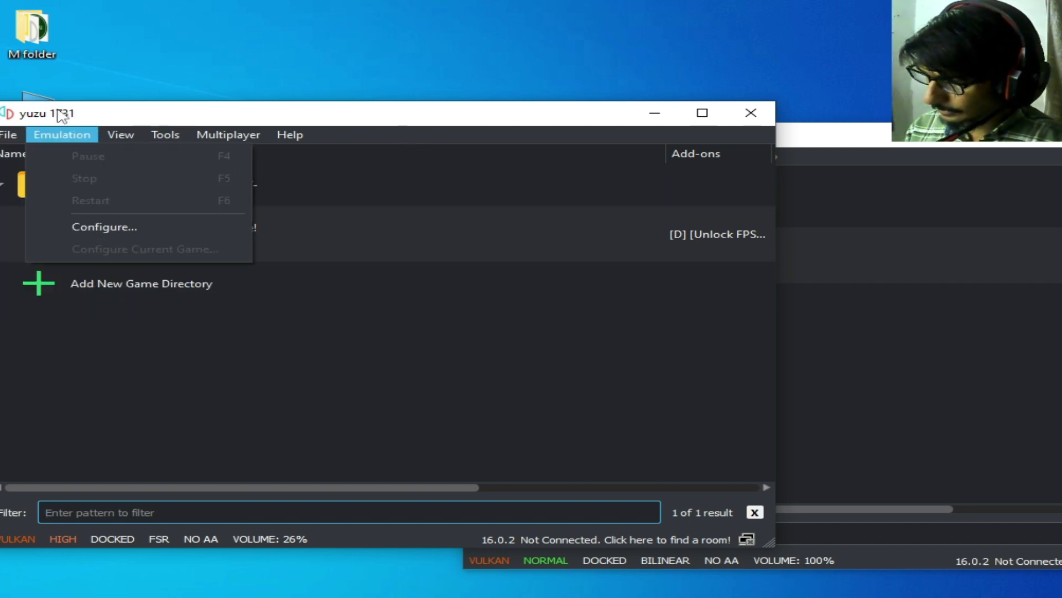
pyautogui.moveTo(9, 135)
pyautogui.click(58, 277)
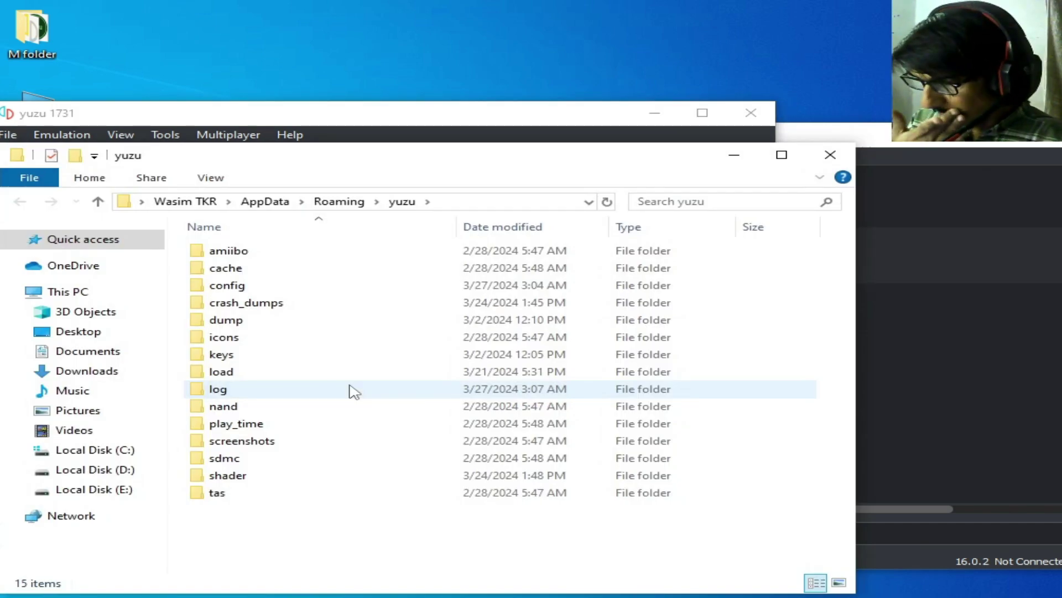
pyautogui.doubleClick(221, 406)
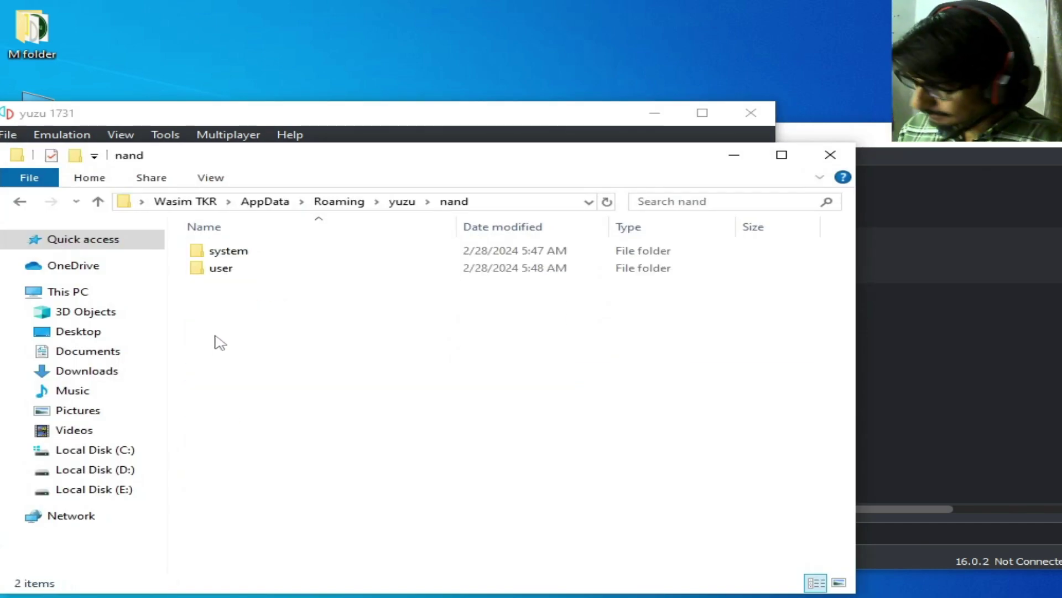
pyautogui.doubleClick(235, 276)
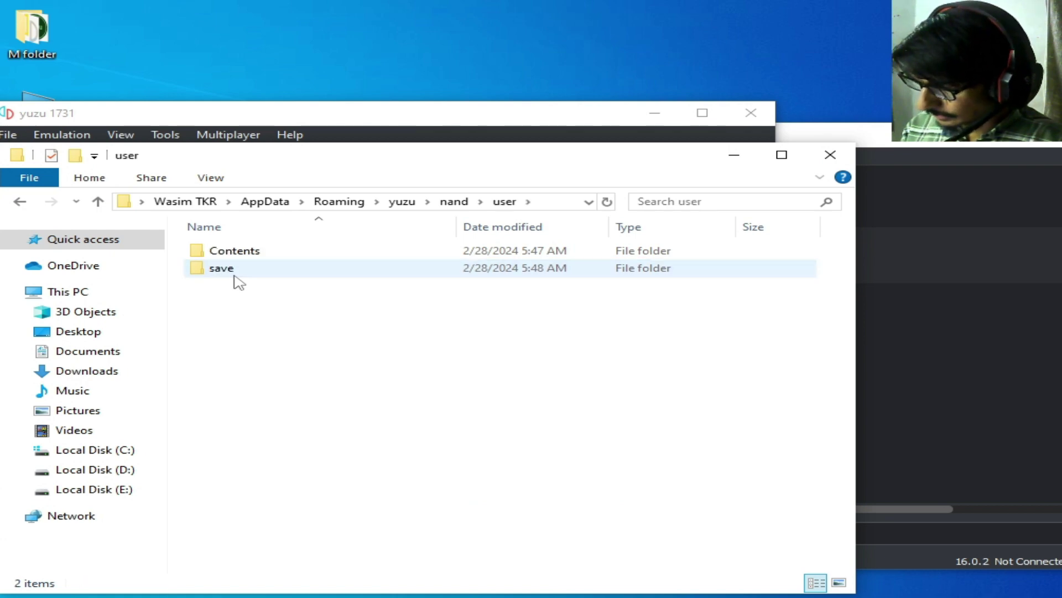
pyautogui.doubleClick(235, 272)
pyautogui.doubleClick(244, 253)
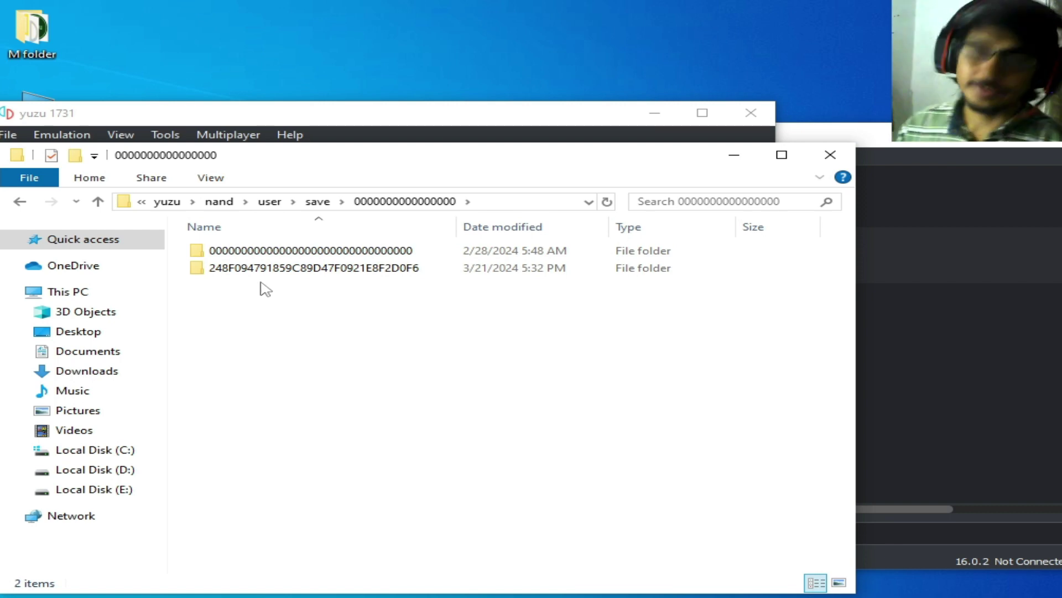
pyautogui.click(905, 316)
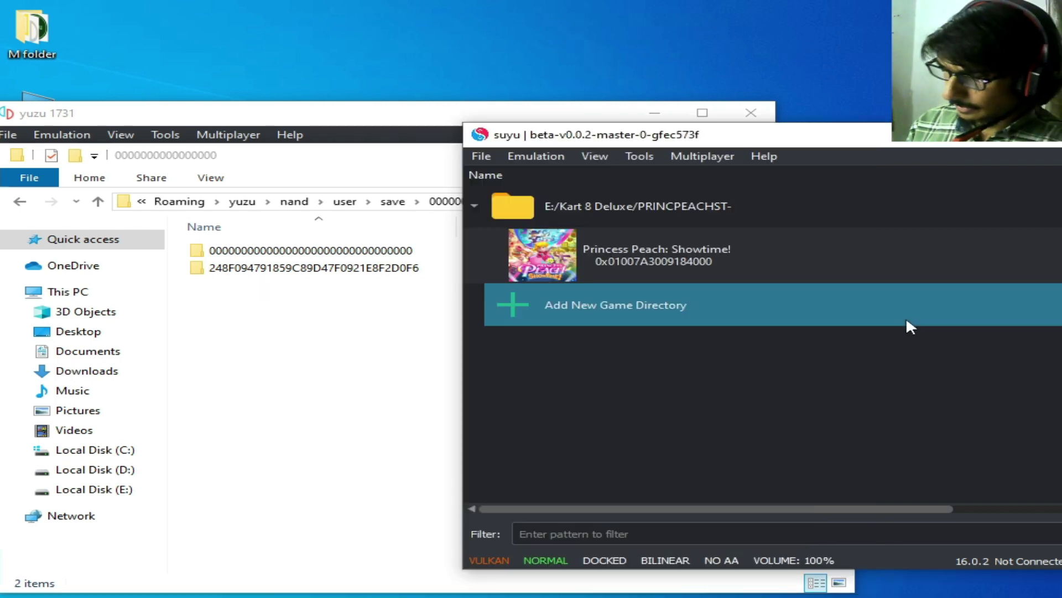
pyautogui.click(481, 157)
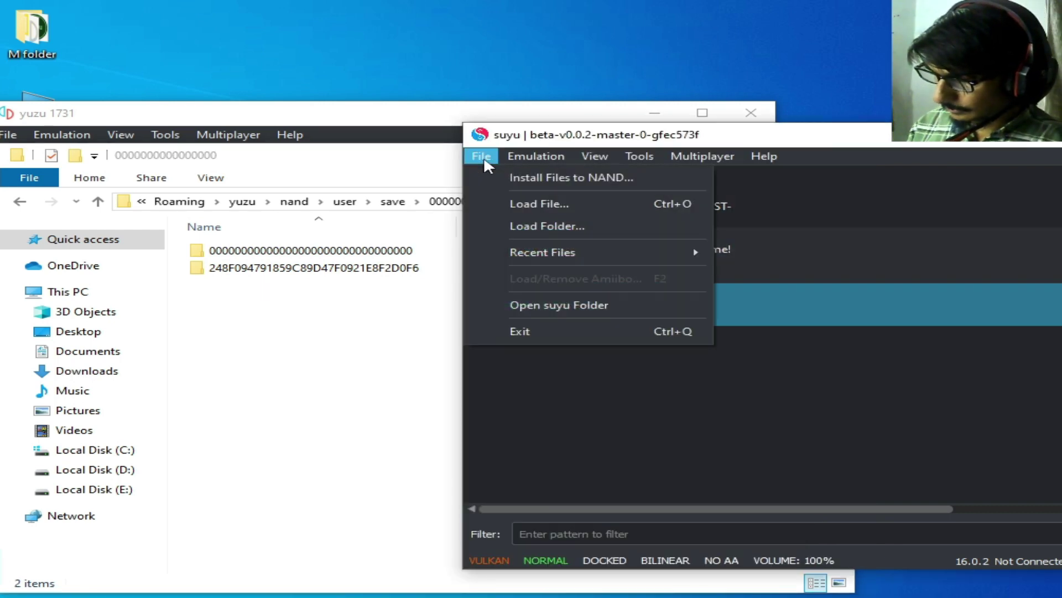
pyautogui.click(560, 305)
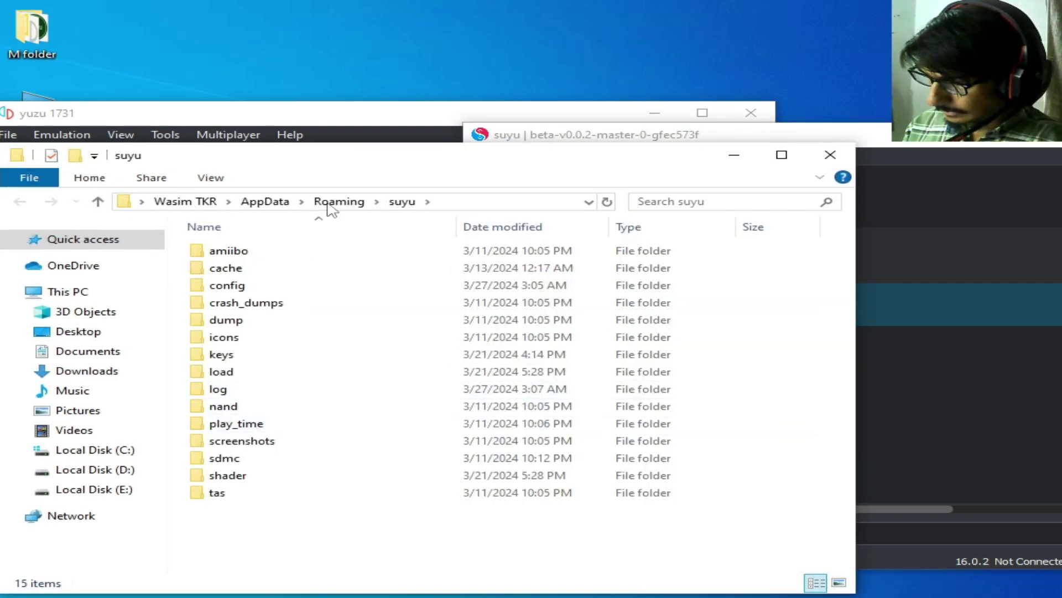
pyautogui.moveTo(348, 174); pyautogui.dragTo(694, 222)
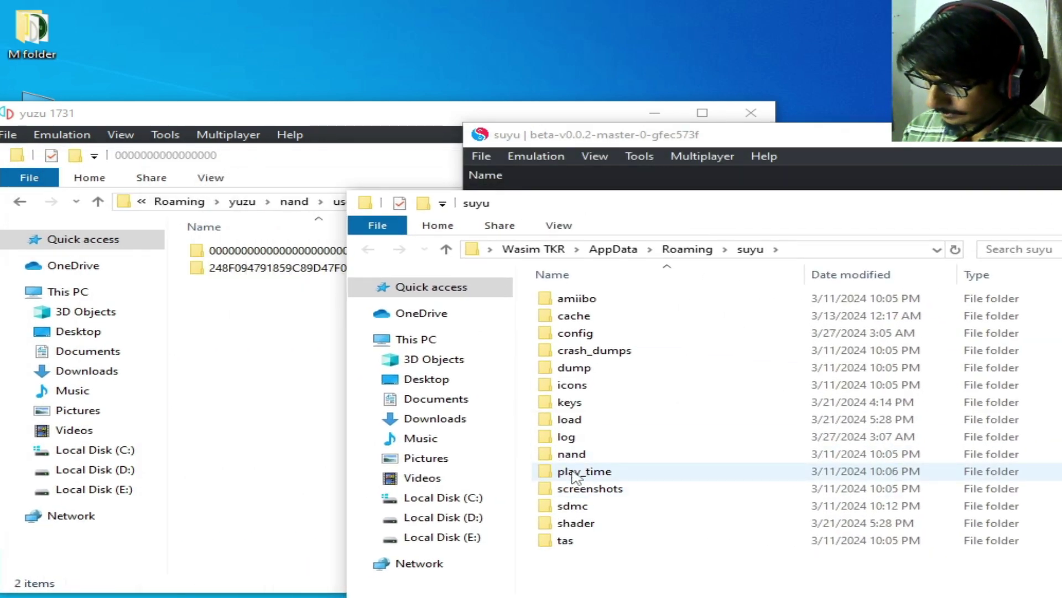
pyautogui.doubleClick(576, 453)
pyautogui.doubleClick(573, 318)
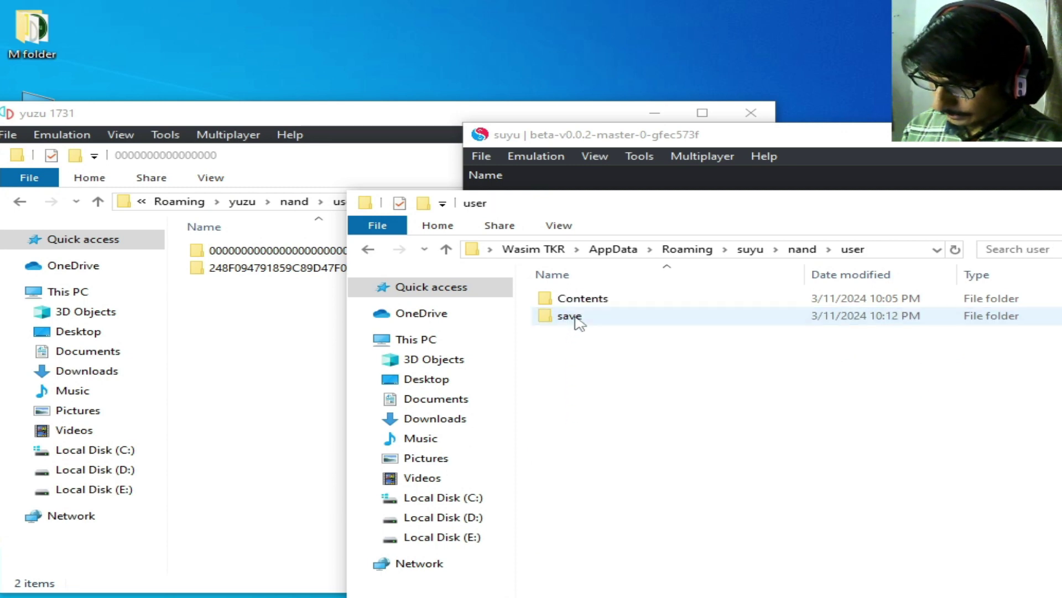
pyautogui.doubleClick(575, 316)
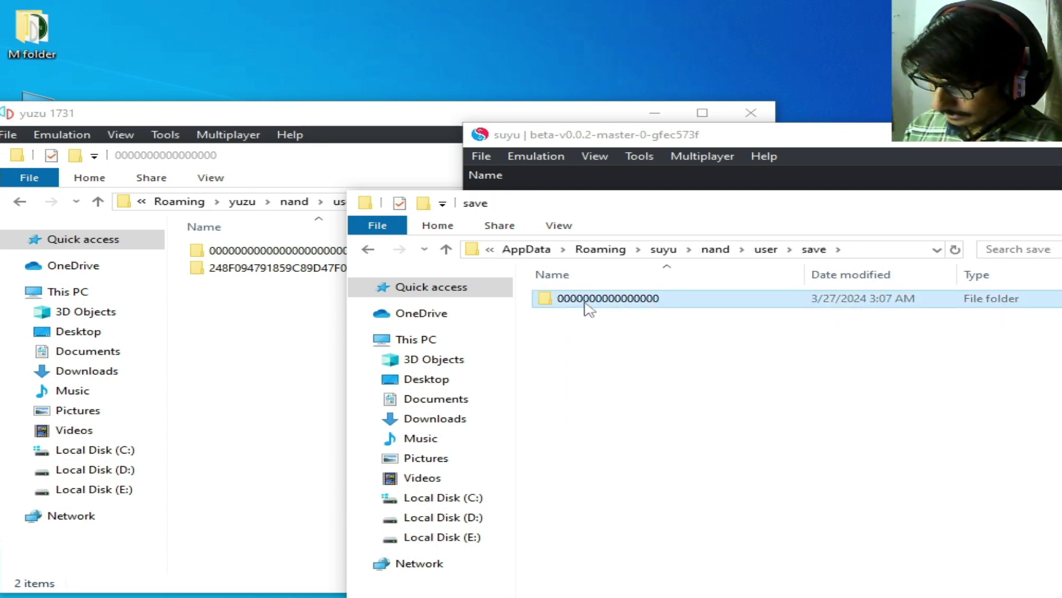
pyautogui.doubleClick(584, 299)
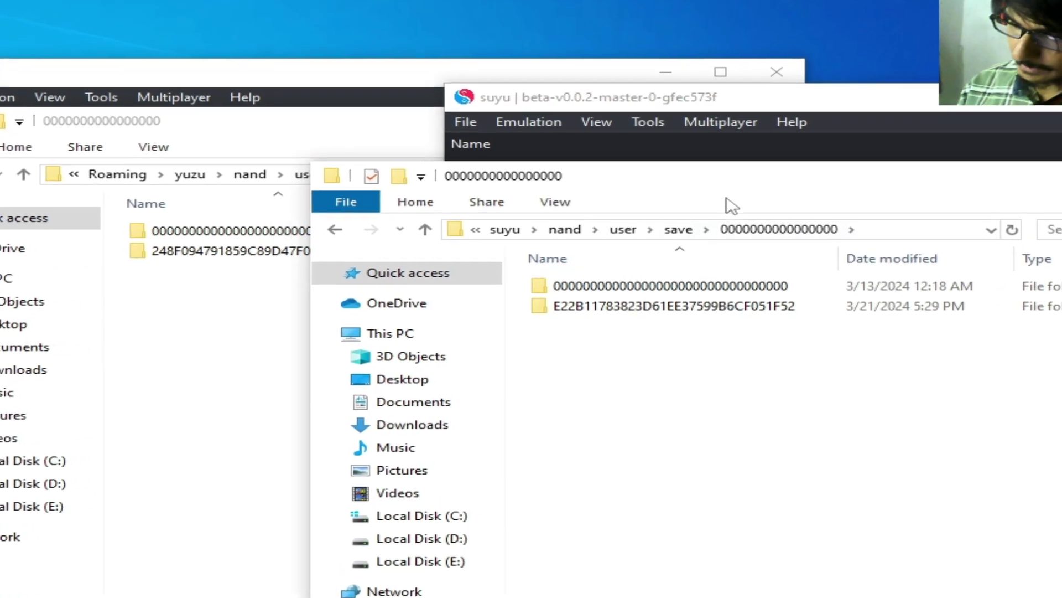
pyautogui.moveTo(731, 183); pyautogui.dragTo(883, 263)
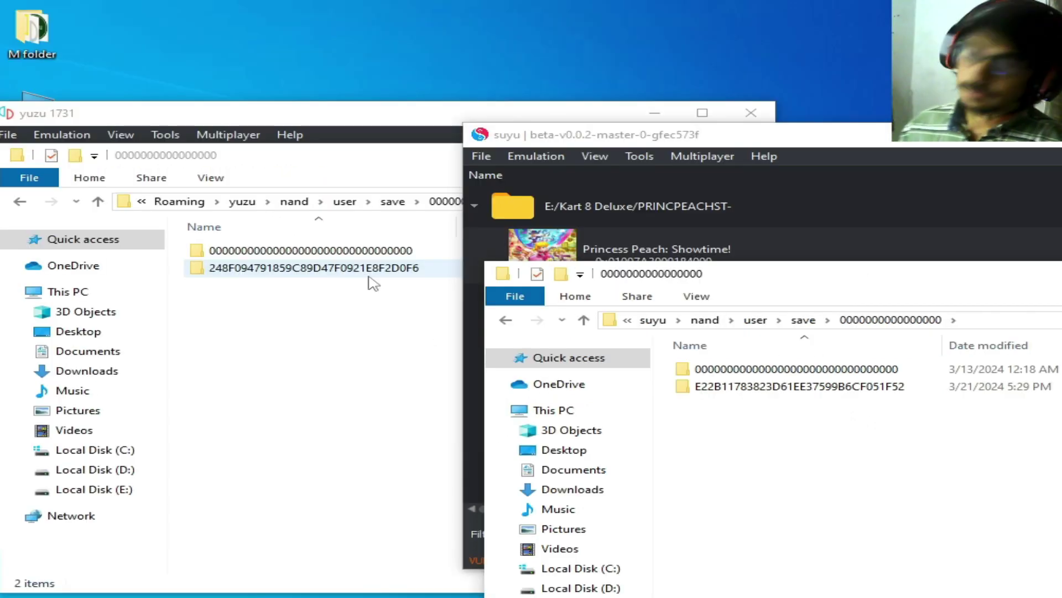
# Open yuzu's 248F… and suyu's E22B… profile folders, then copy yuzu's five game save folders.
pyautogui.doubleClick(359, 268)
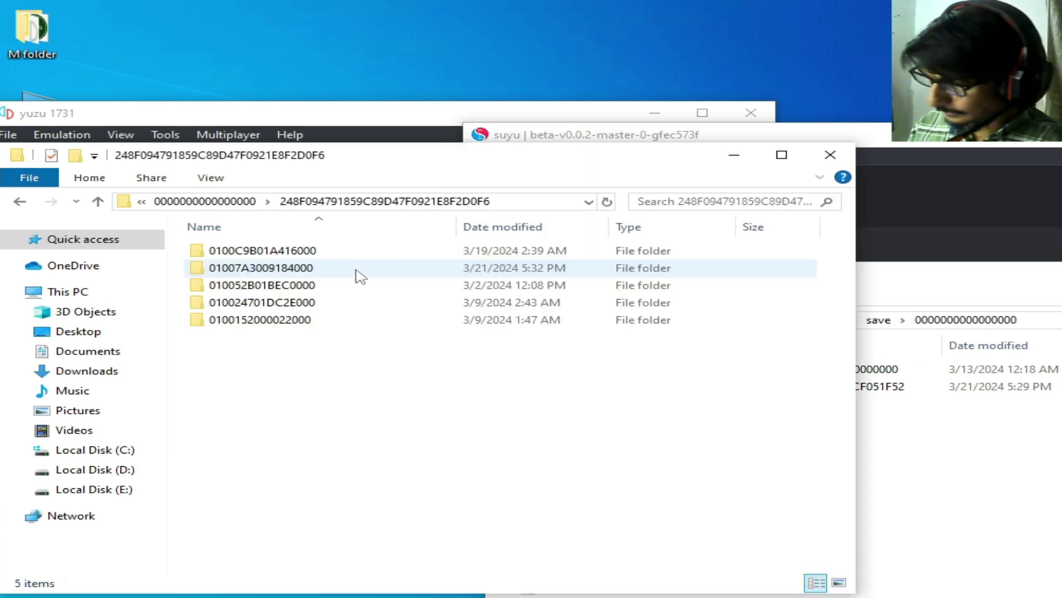
pyautogui.click(921, 499)
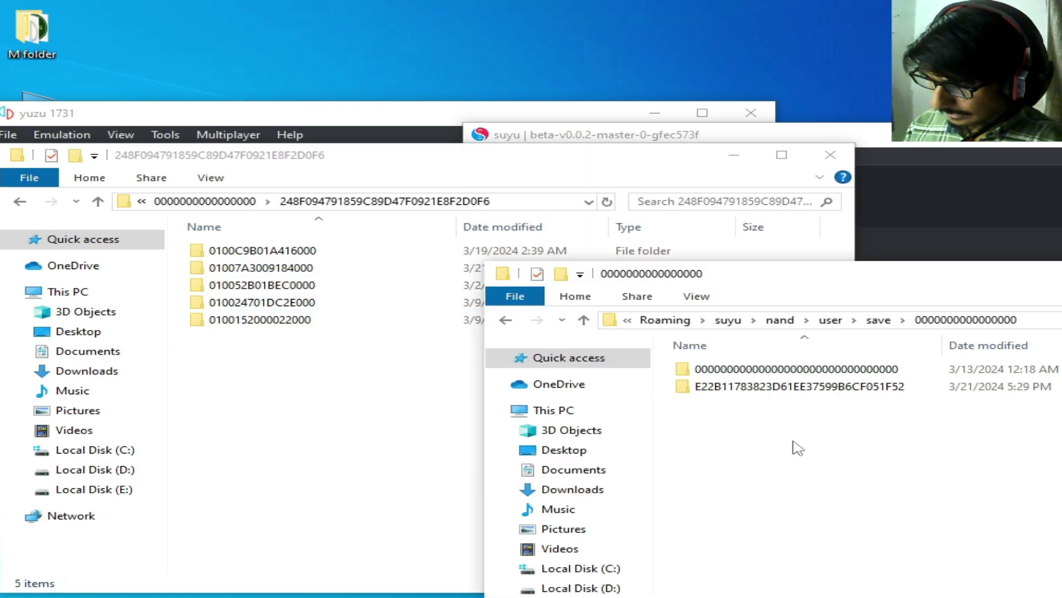
pyautogui.doubleClick(783, 389)
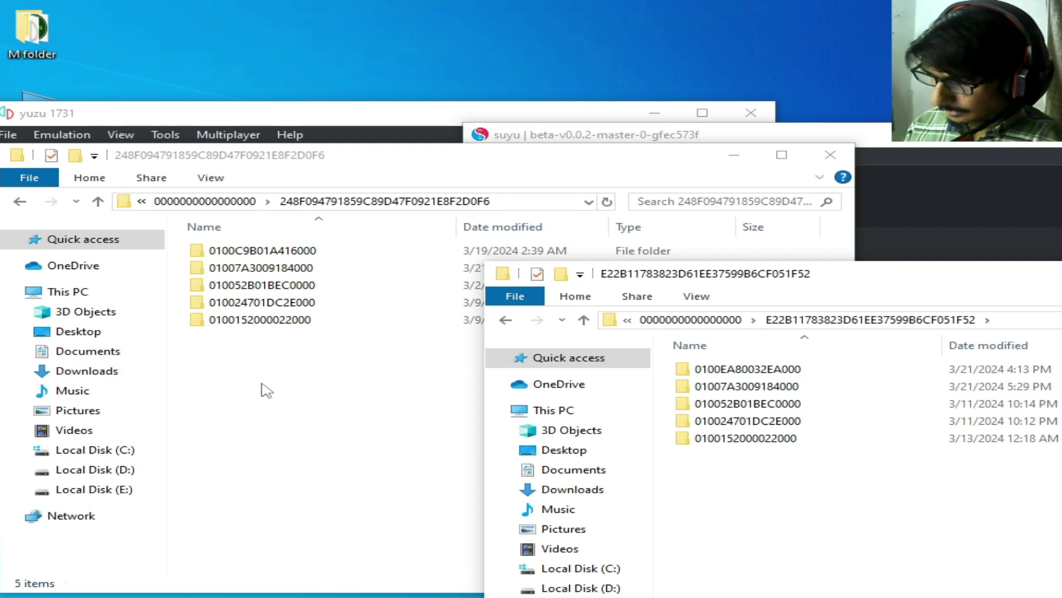
pyautogui.moveTo(220, 363); pyautogui.dragTo(294, 250)
pyautogui.rightClick(295, 252)
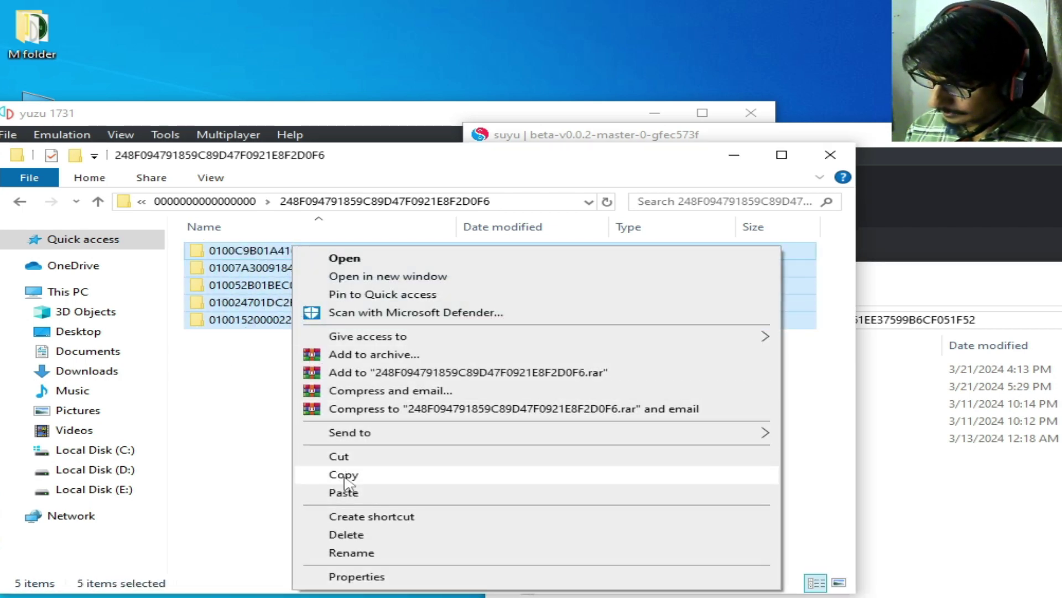
pyautogui.click(344, 475)
# Paste the folders into suyu's E22B… folder, replacing existing files, and close yuzu's folder window.
pyautogui.click(968, 532)
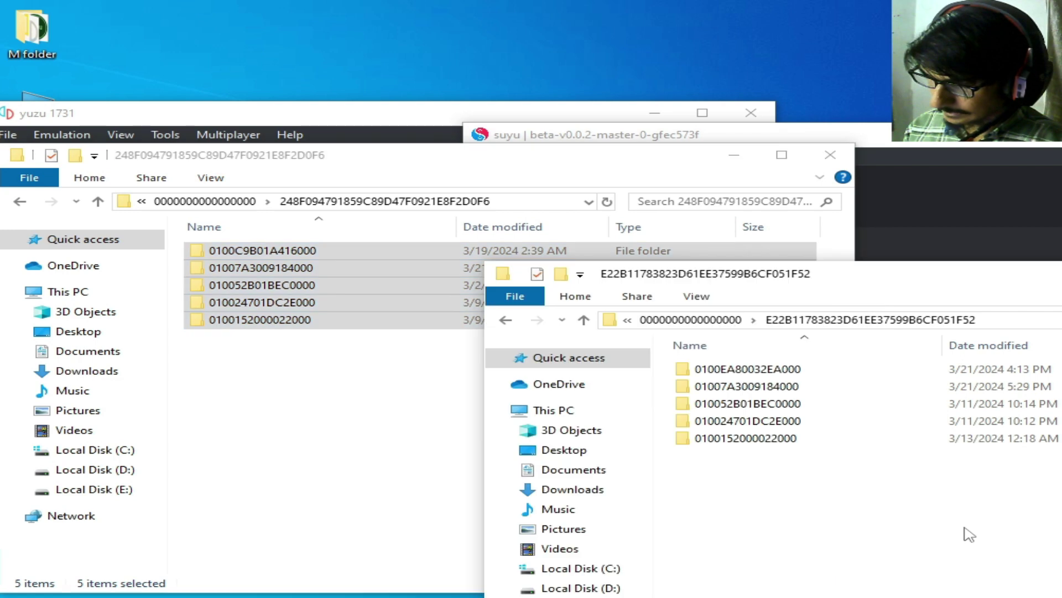
pyautogui.rightClick(736, 506)
pyautogui.click(775, 386)
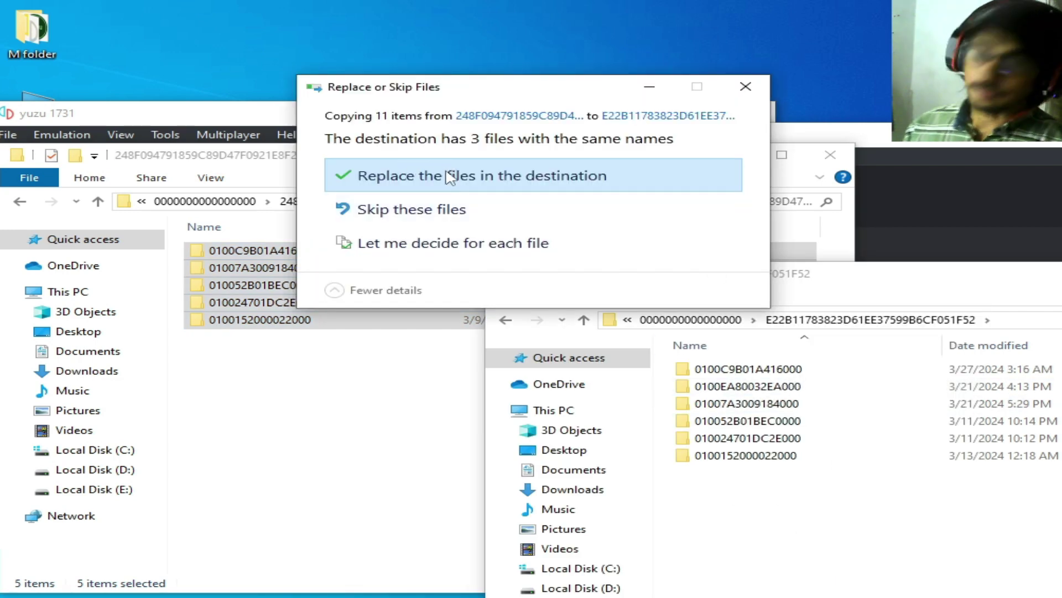
pyautogui.click(450, 177)
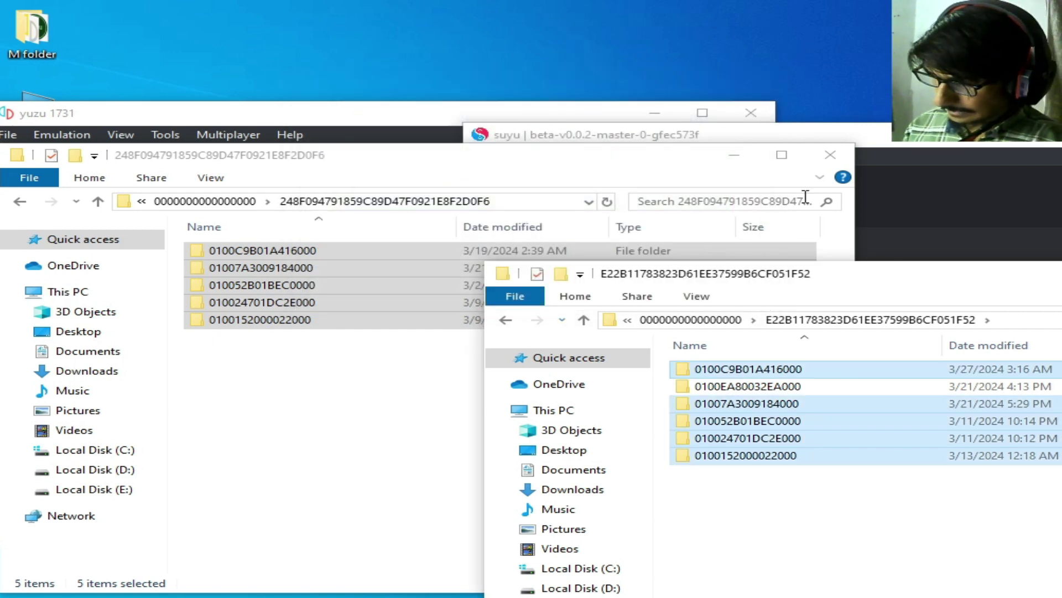
pyautogui.click(830, 154)
pyautogui.moveTo(859, 286); pyautogui.dragTo(435, 235)
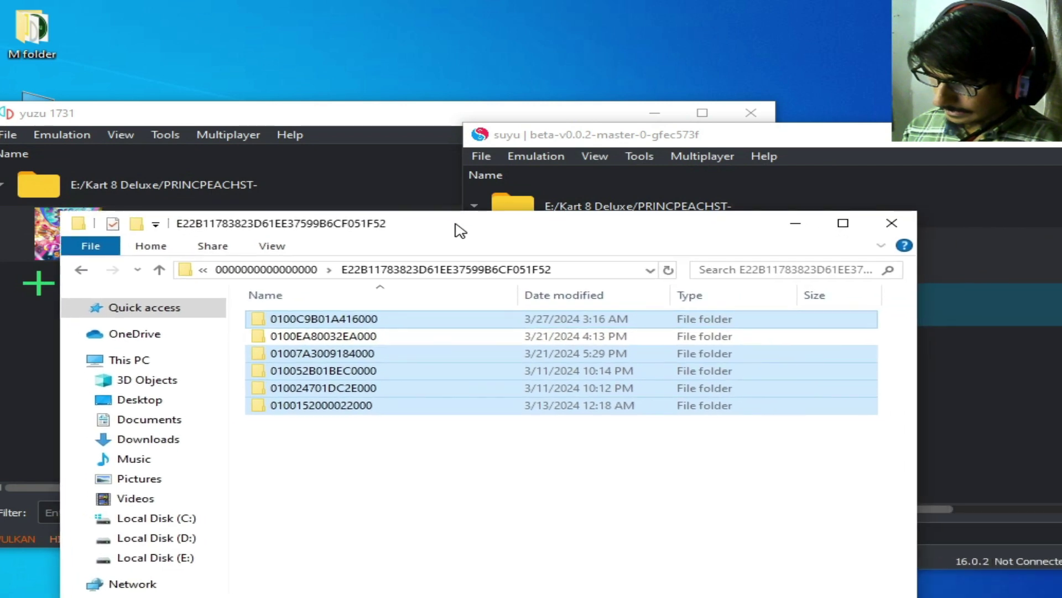
# Close suyu's save folder window, then exit both yuzu and suyu.
pyautogui.click(888, 224)
pyautogui.moveTo(841, 141); pyautogui.dragTo(683, 193)
pyautogui.click(748, 147)
pyautogui.click(750, 112)
pyautogui.moveTo(802, 171); pyautogui.dragTo(628, 185)
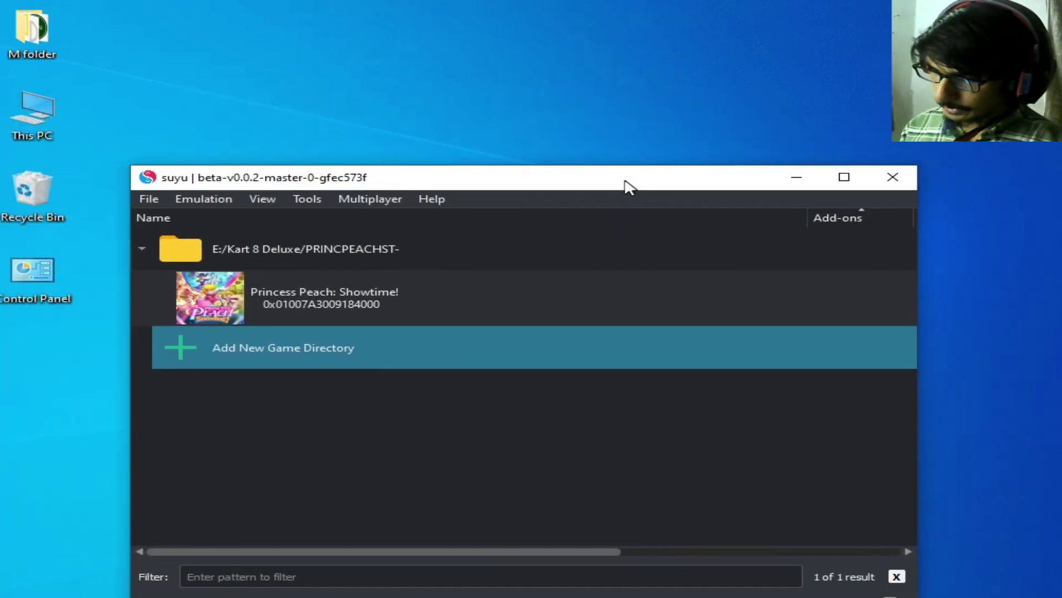
pyautogui.click(886, 179)
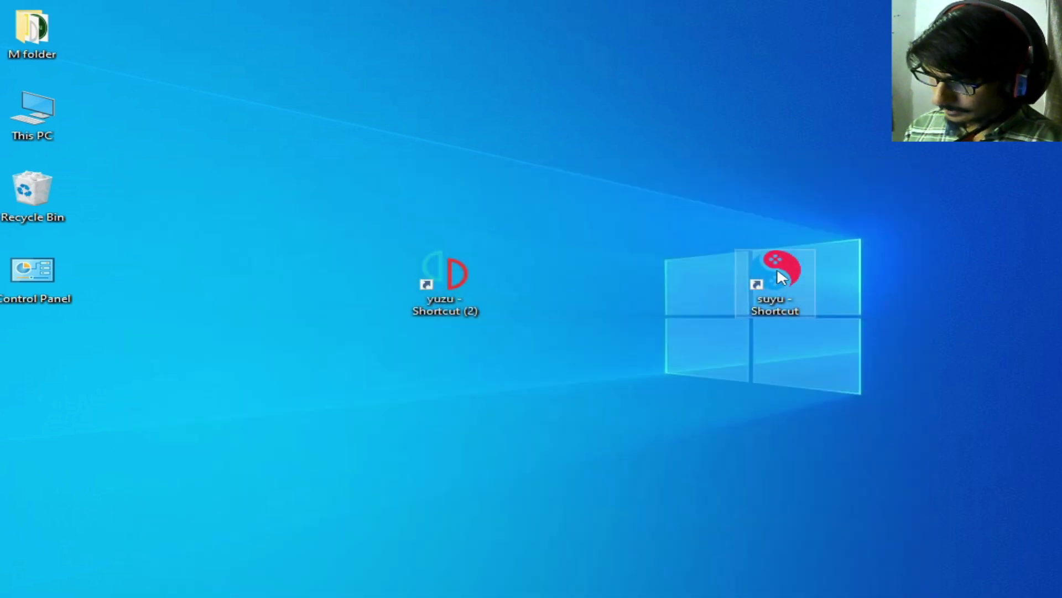
# Relaunch suyu from its desktop shortcut.
pyautogui.doubleClick(775, 264)
pyautogui.rightClick(776, 264)
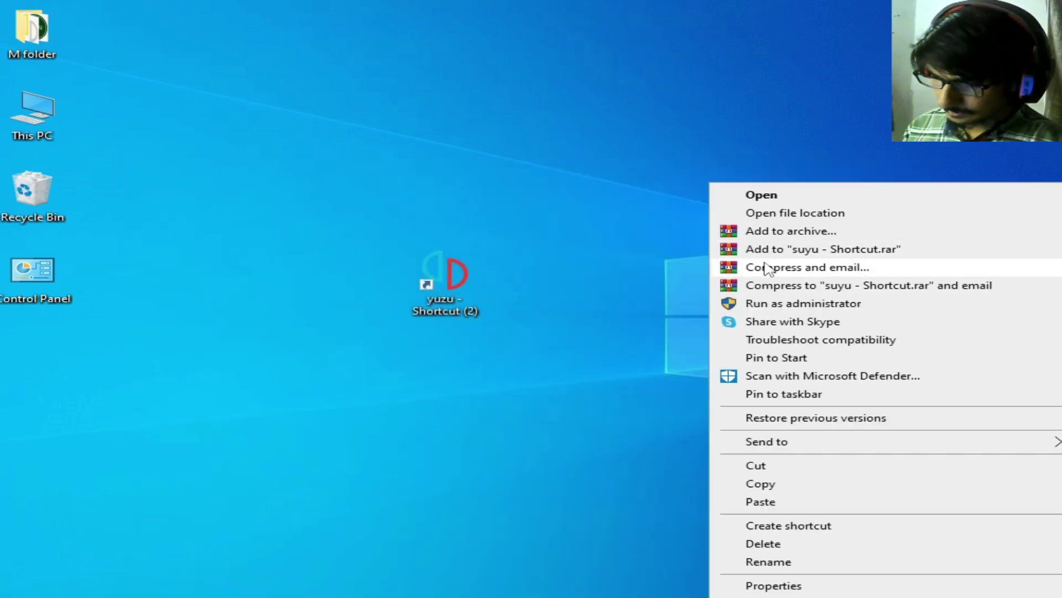
pyautogui.click(774, 197)
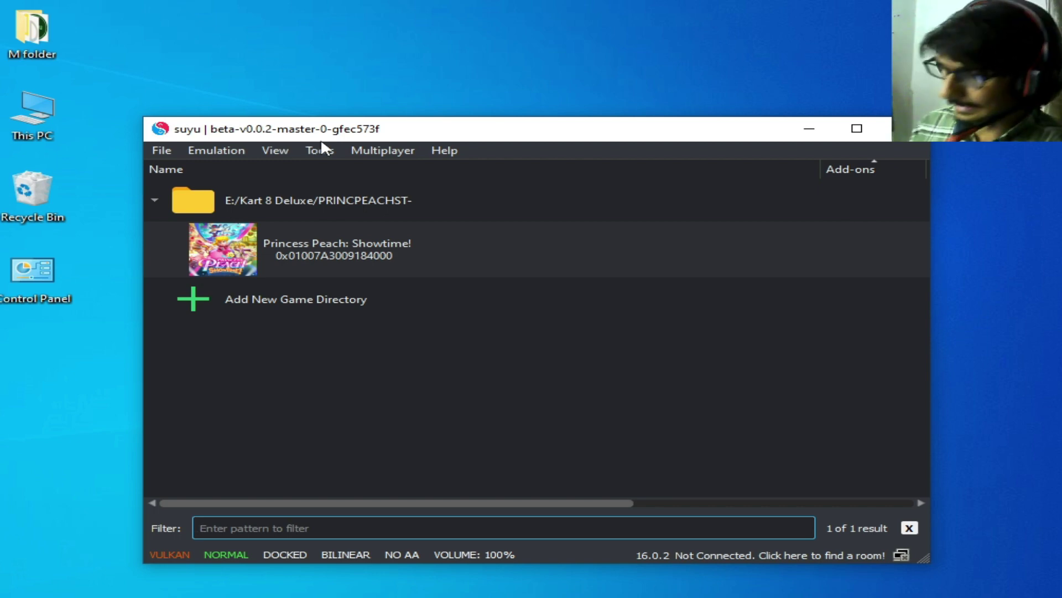
# Open suyu's data folder in Explorer and go into its config folder.
pyautogui.click(161, 150)
pyautogui.moveTo(216, 150)
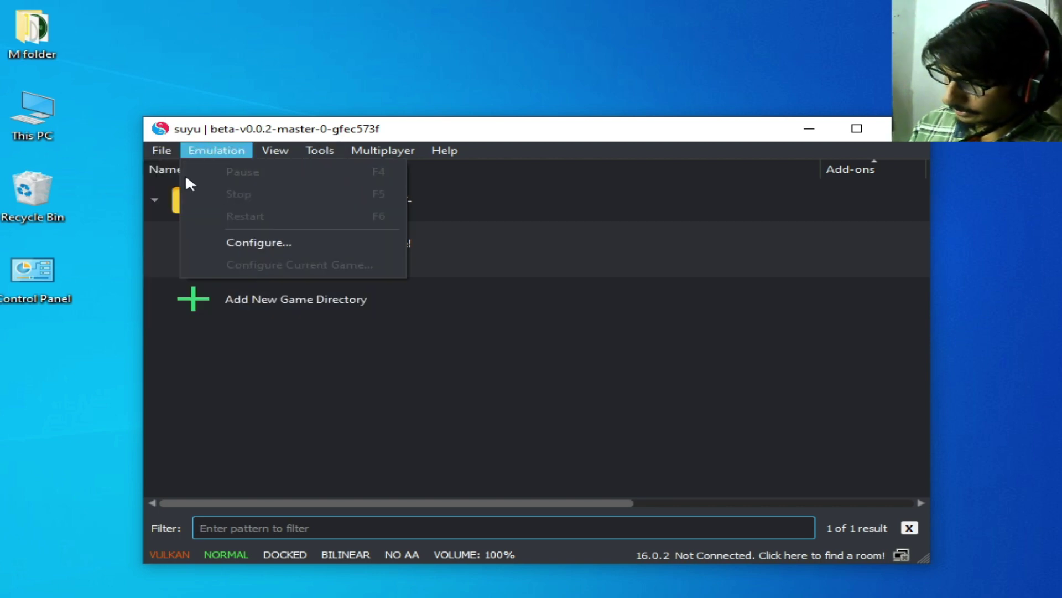
pyautogui.moveTo(162, 150)
pyautogui.click(209, 299)
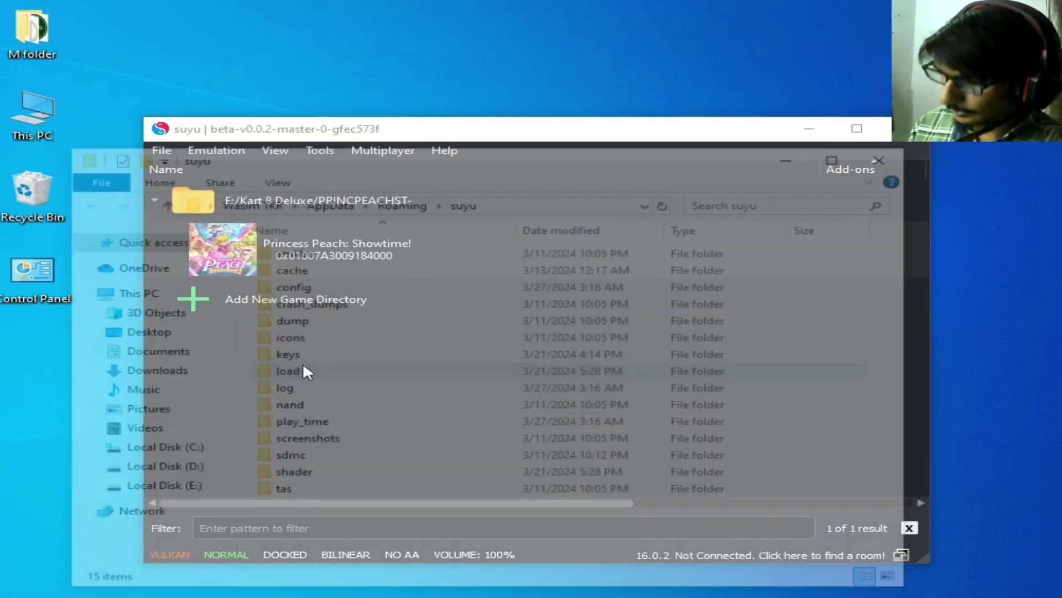
pyautogui.click(286, 356)
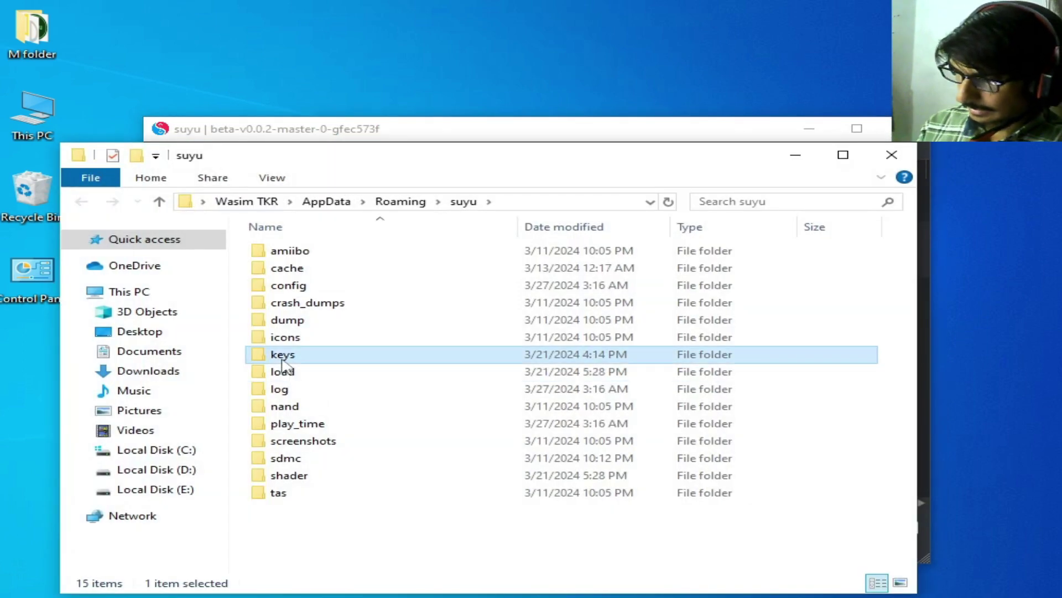
pyautogui.click(298, 287)
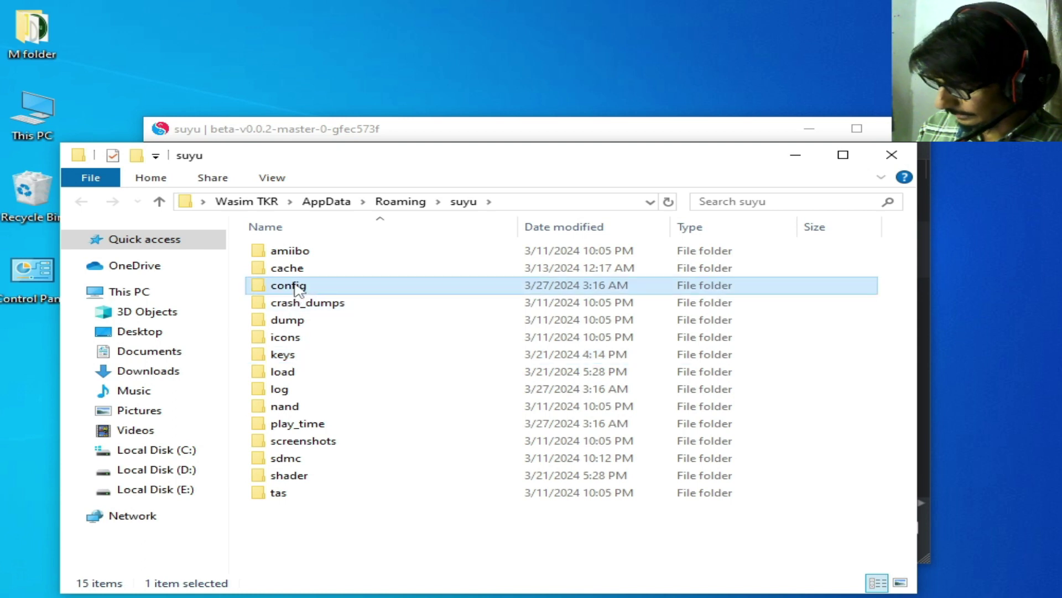
pyautogui.doubleClick(298, 288)
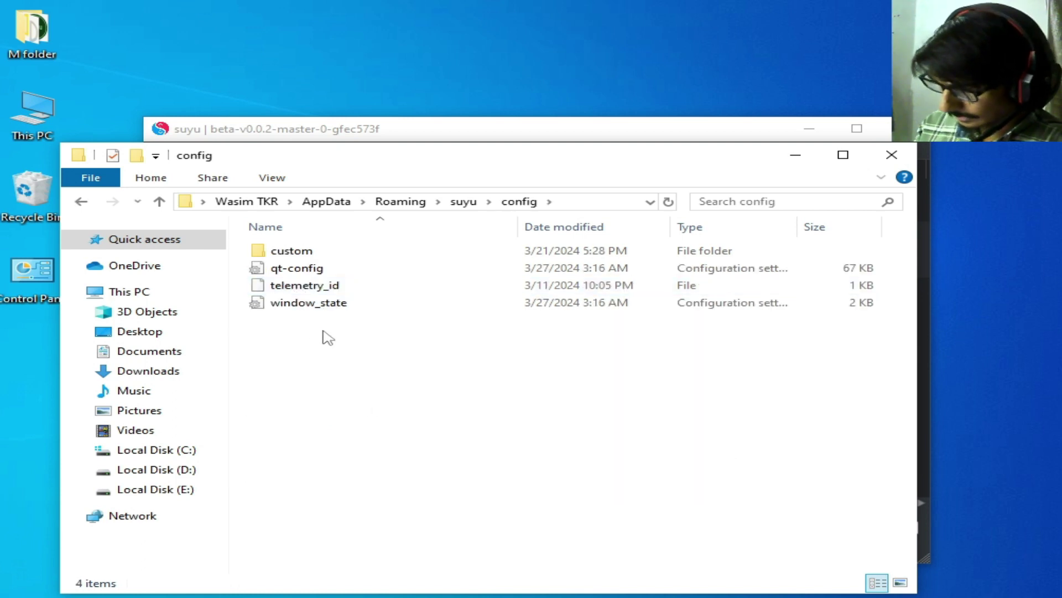
# Delete all four items in config, then close the folder window and suyu.
pyautogui.moveTo(254, 330); pyautogui.dragTo(321, 268)
pyautogui.rightClick(320, 268)
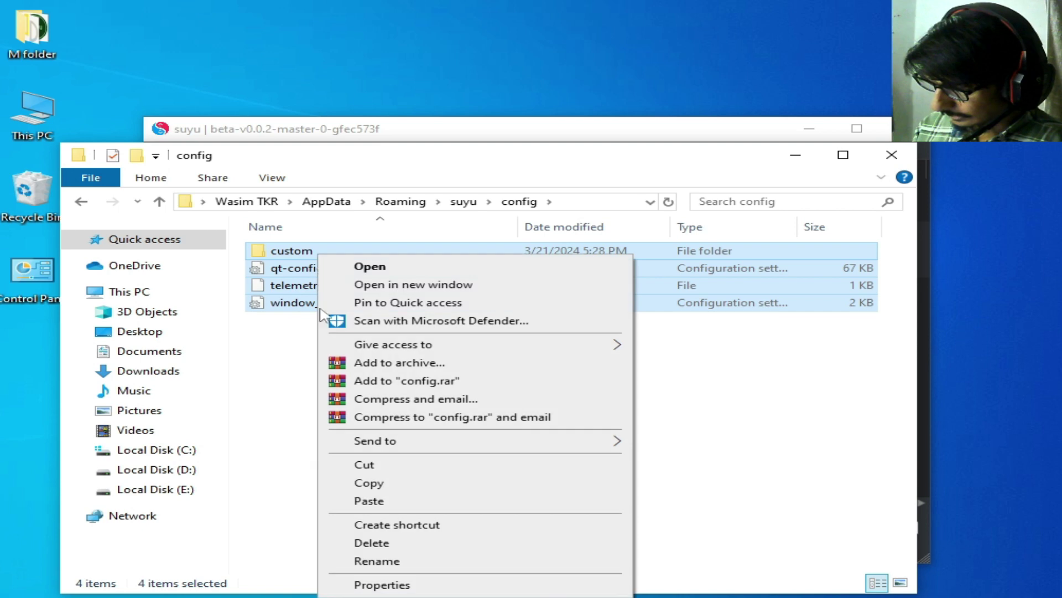
pyautogui.click(365, 543)
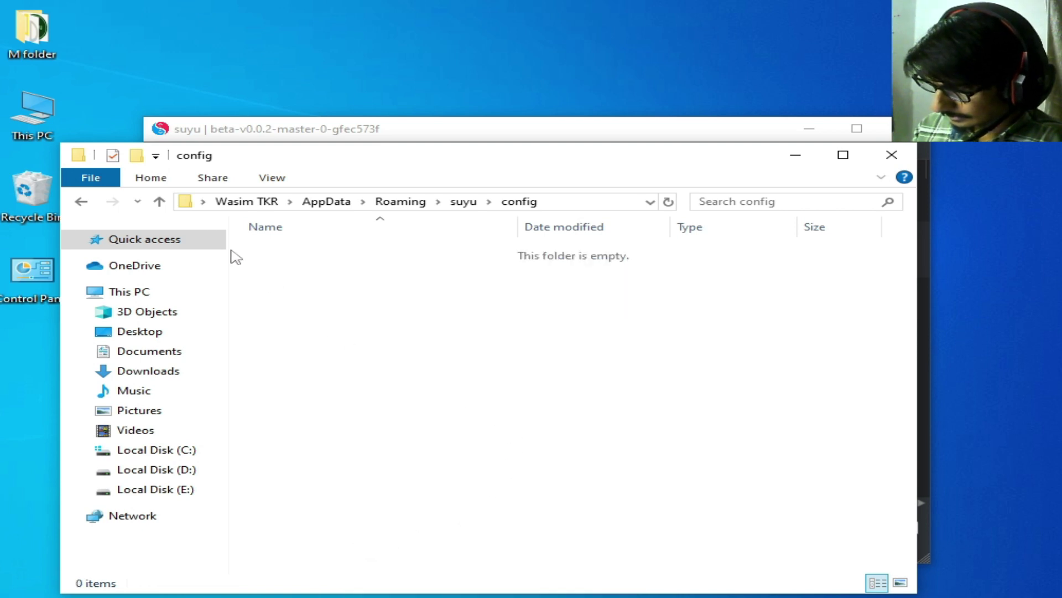
pyautogui.click(891, 155)
pyautogui.click(904, 126)
pyautogui.moveTo(771, 280); pyautogui.dragTo(572, 245)
# Launch suyu from its desktop shortcut and select Princess Peach: Showtime!
pyautogui.rightClick(589, 260)
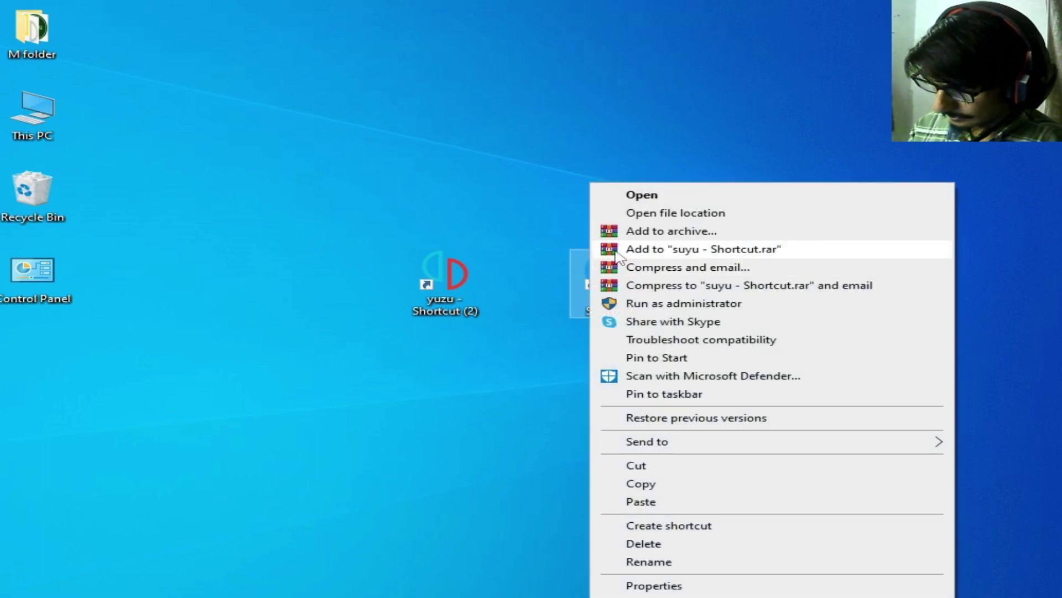
pyautogui.click(642, 194)
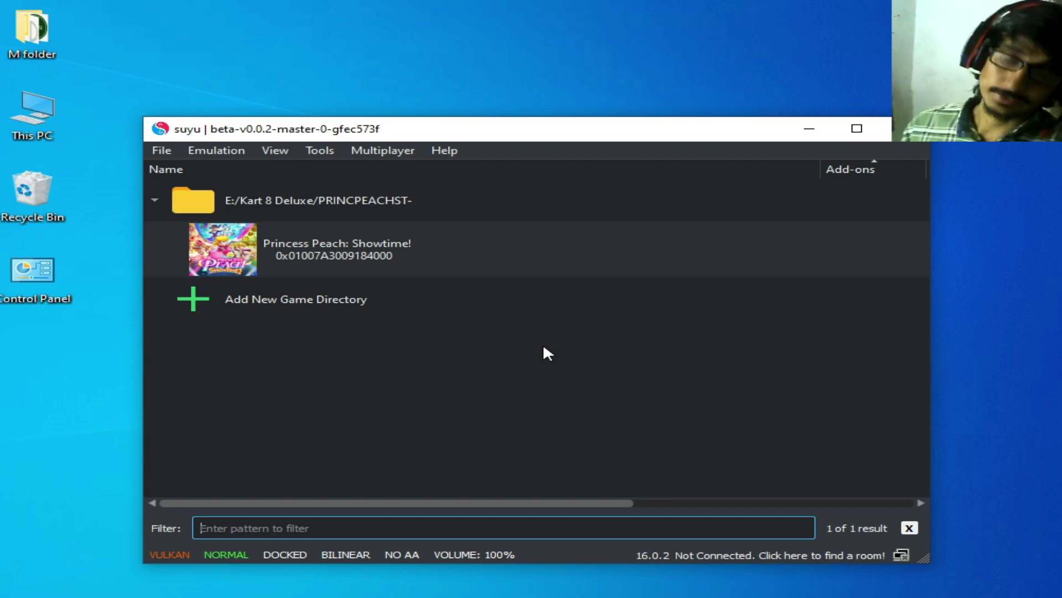
pyautogui.click(329, 238)
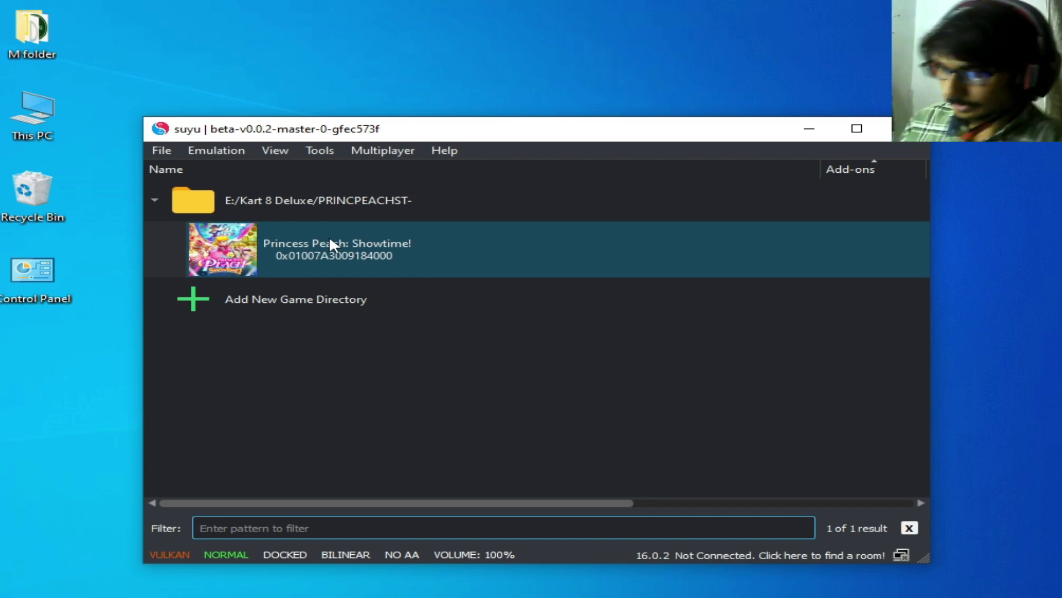
pyautogui.click(40, 296)
# Start File > Install Files to NAND, then cancel the dialog with Esc.
pyautogui.click(155, 150)
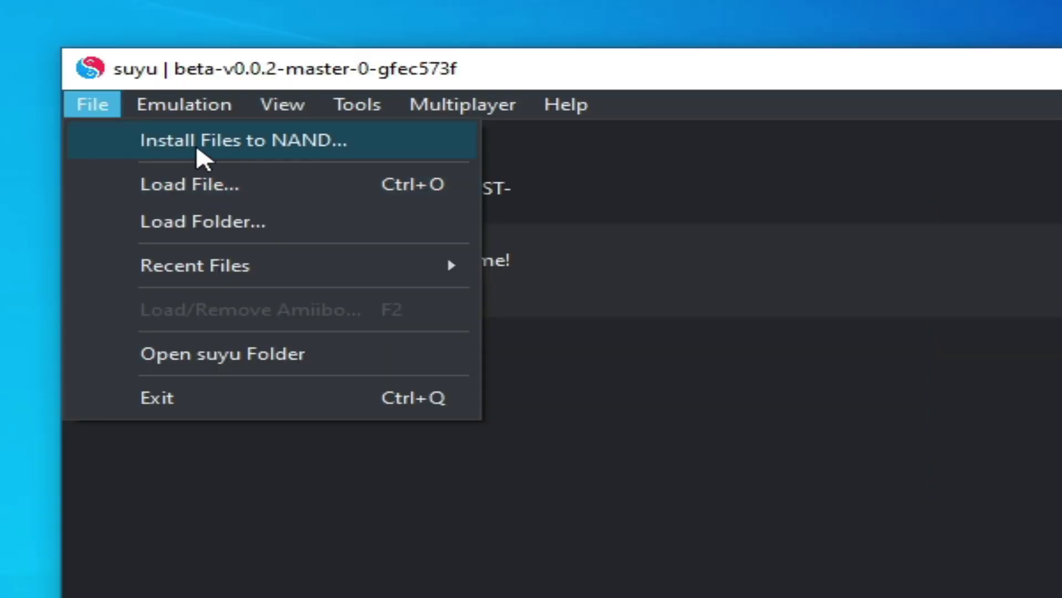
pyautogui.click(222, 173)
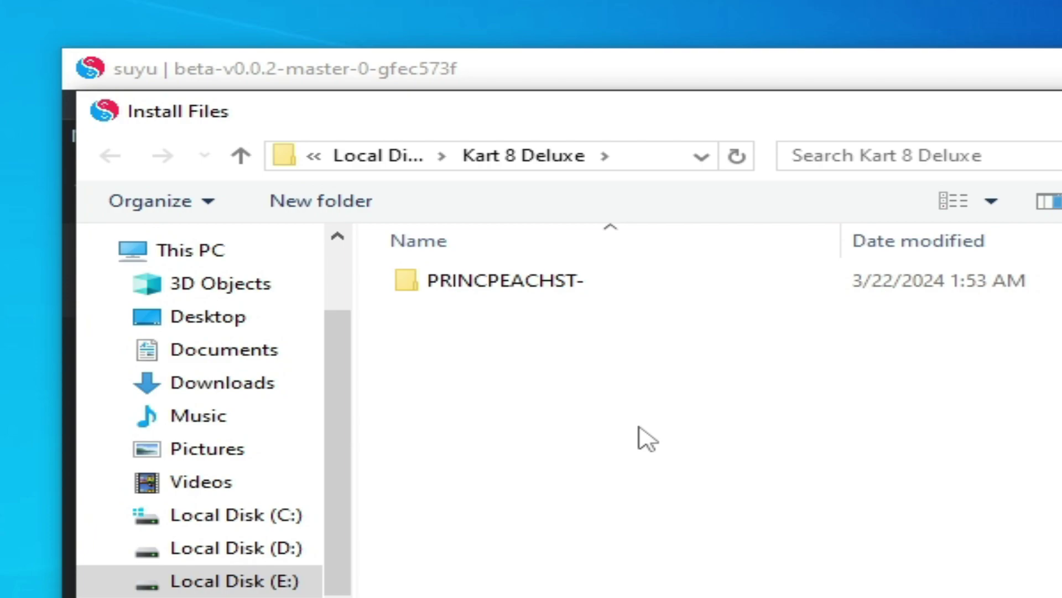
pyautogui.press('Escape')
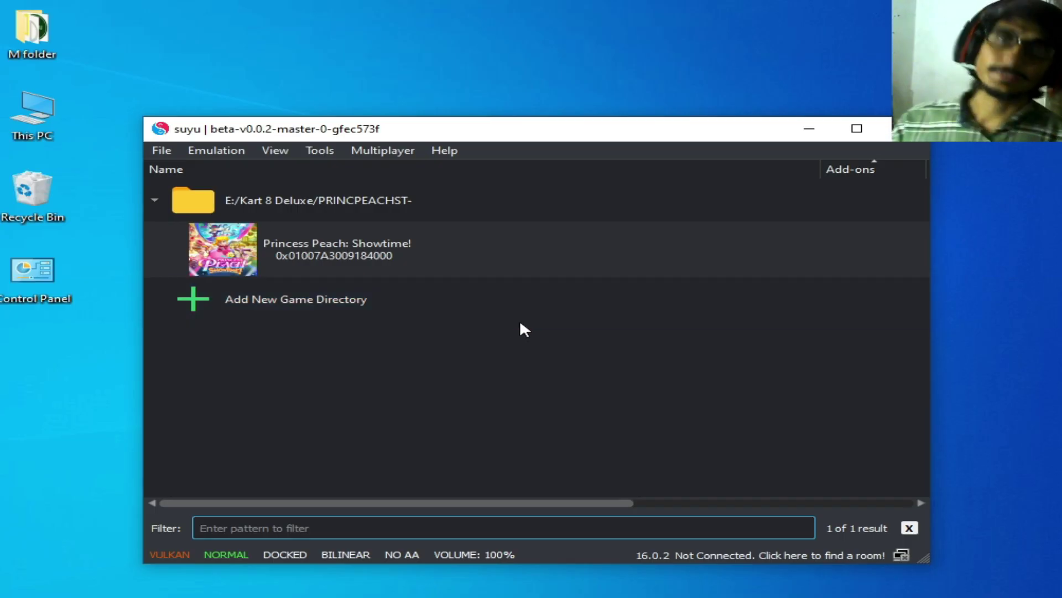
# Launch yuzu from its desktop shortcut and arrange it beside the suyu window.
pyautogui.moveTo(505, 134); pyautogui.dragTo(580, 316)
pyautogui.moveTo(452, 266); pyautogui.dragTo(460, 116)
pyautogui.rightClick(459, 117)
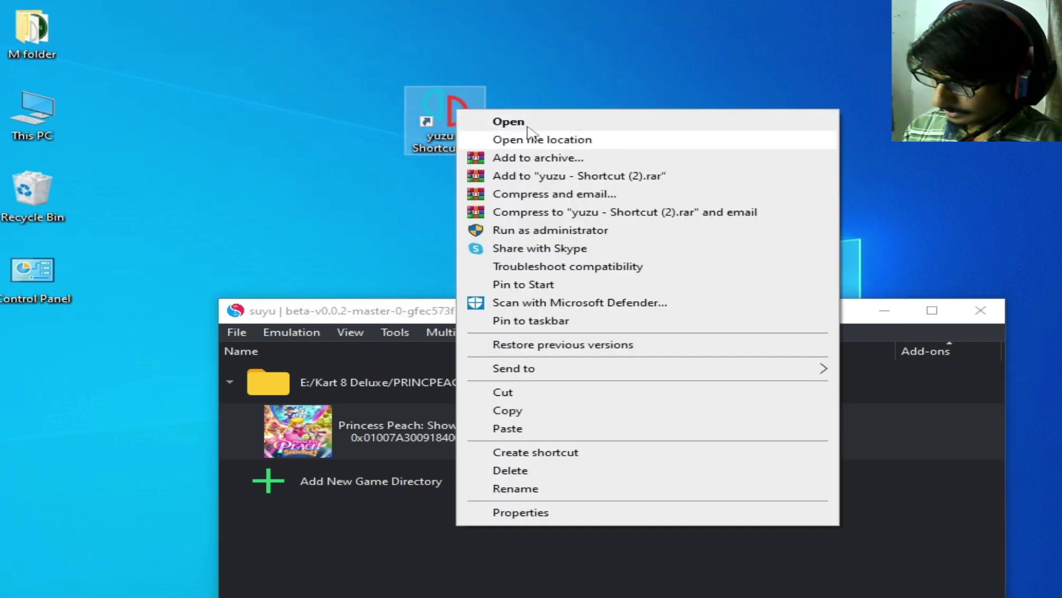
pyautogui.click(520, 121)
pyautogui.click(625, 388)
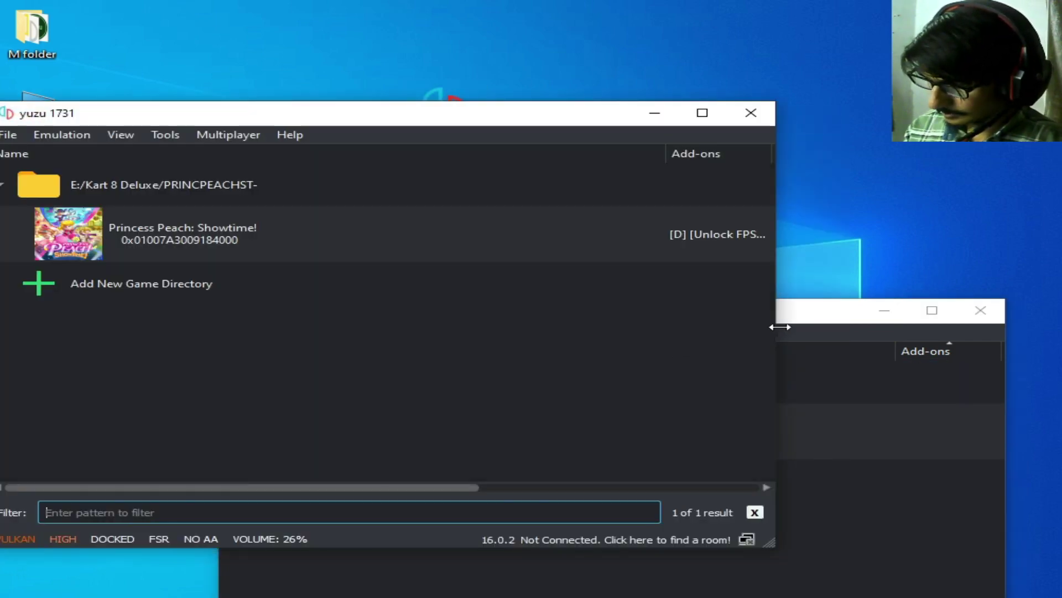
pyautogui.moveTo(790, 318); pyautogui.dragTo(891, 181)
# Open the save data location of Princess Peach: Showtime! in yuzu.
pyautogui.click(187, 221)
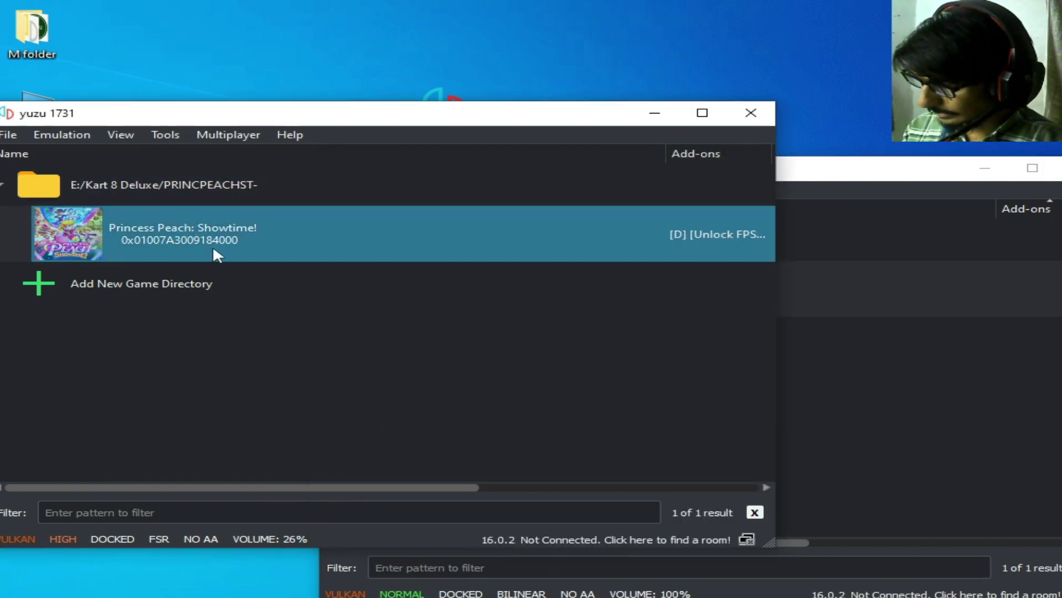
pyautogui.rightClick(184, 222)
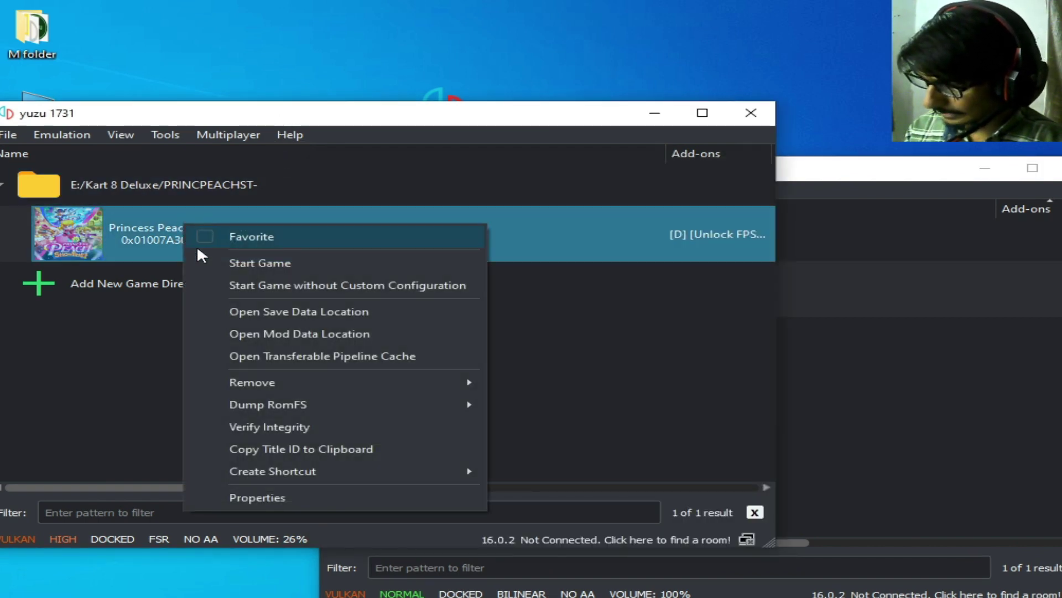
pyautogui.click(281, 313)
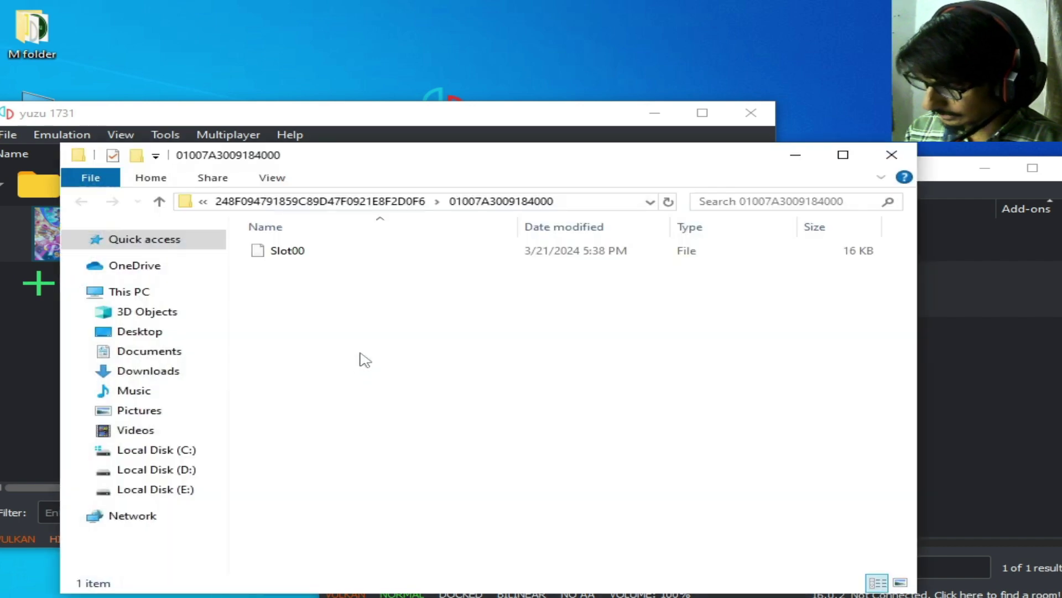
pyautogui.click(353, 301)
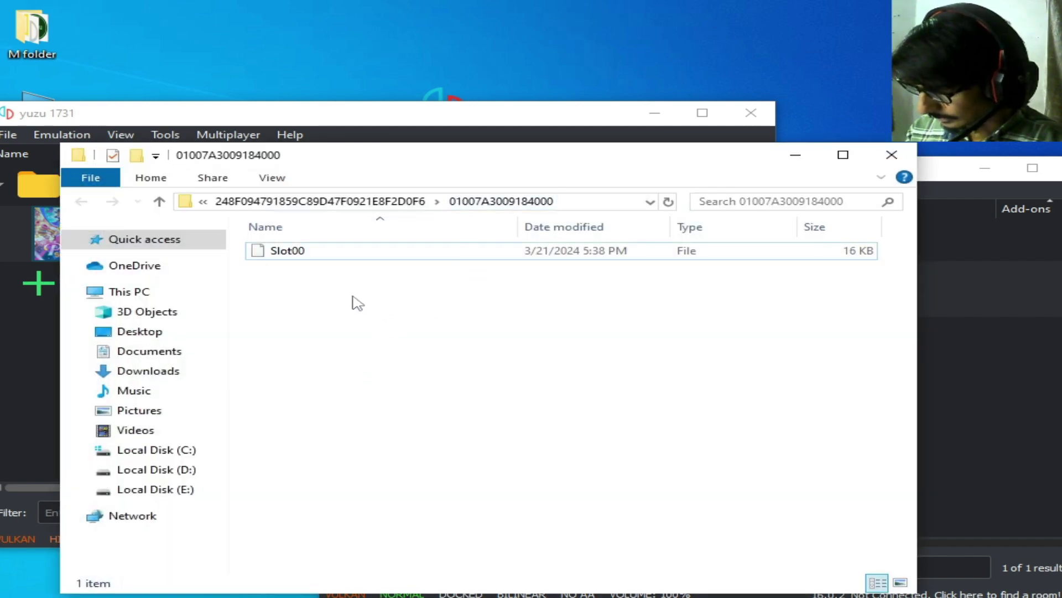
pyautogui.click(407, 202)
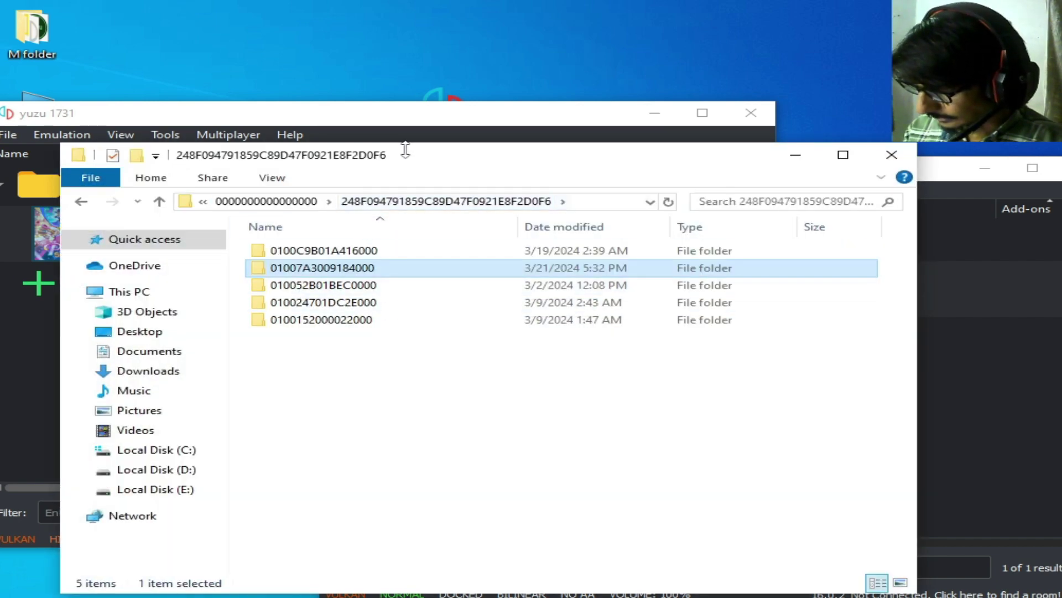
pyautogui.moveTo(444, 171); pyautogui.dragTo(309, 168)
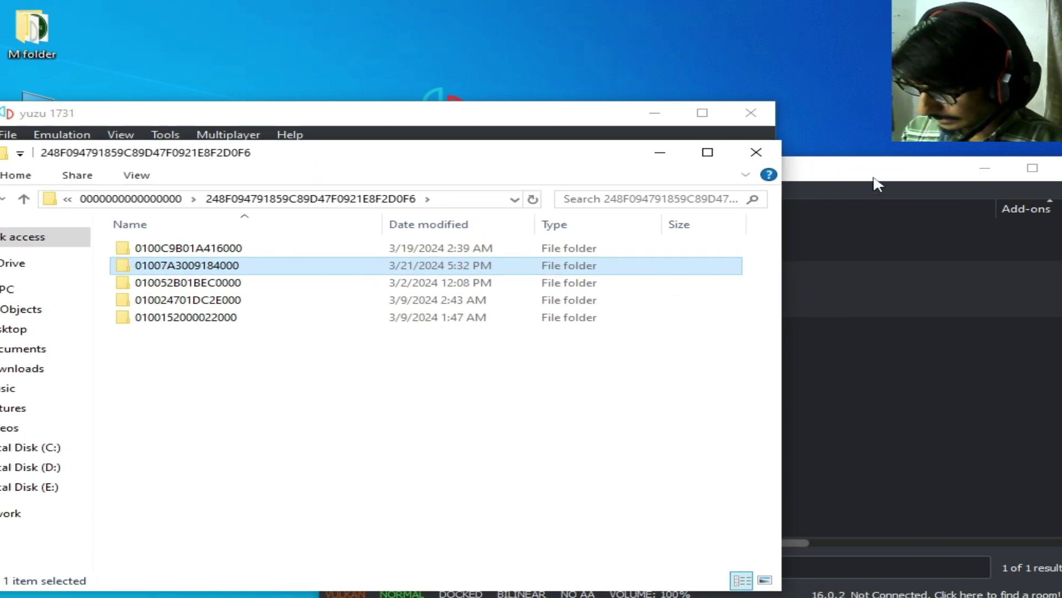
pyautogui.click(878, 185)
pyautogui.click(468, 310)
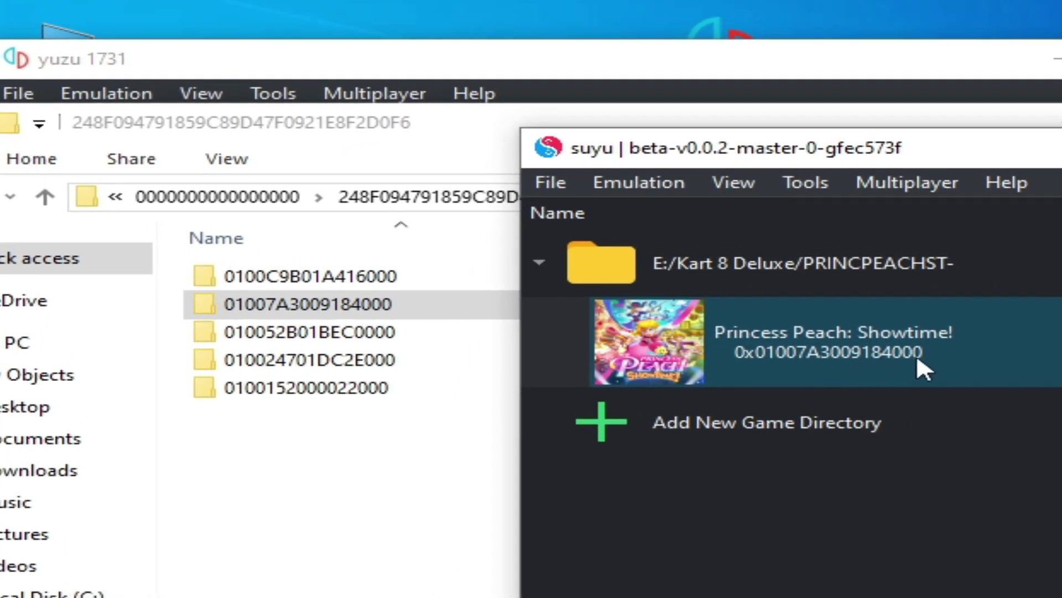
pyautogui.click(357, 314)
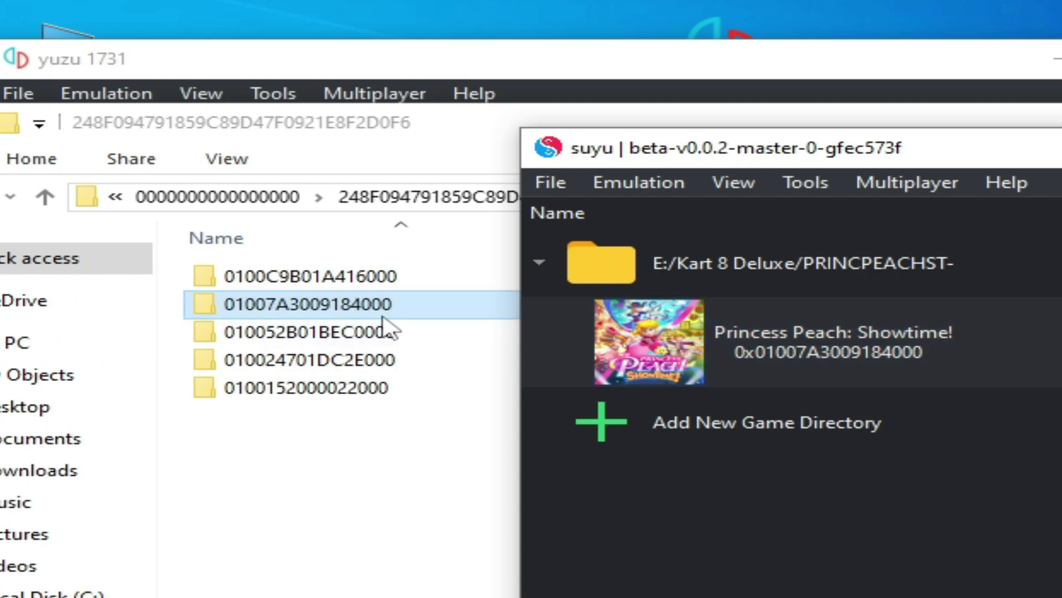
pyautogui.doubleClick(348, 313)
pyautogui.click(235, 274)
pyautogui.rightClick(235, 274)
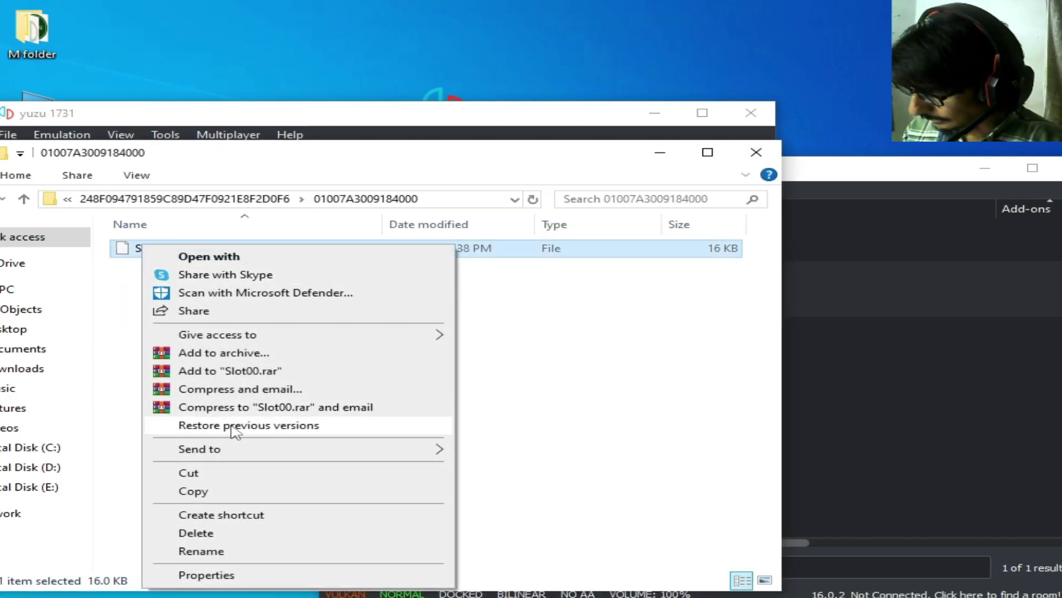
pyautogui.click(209, 491)
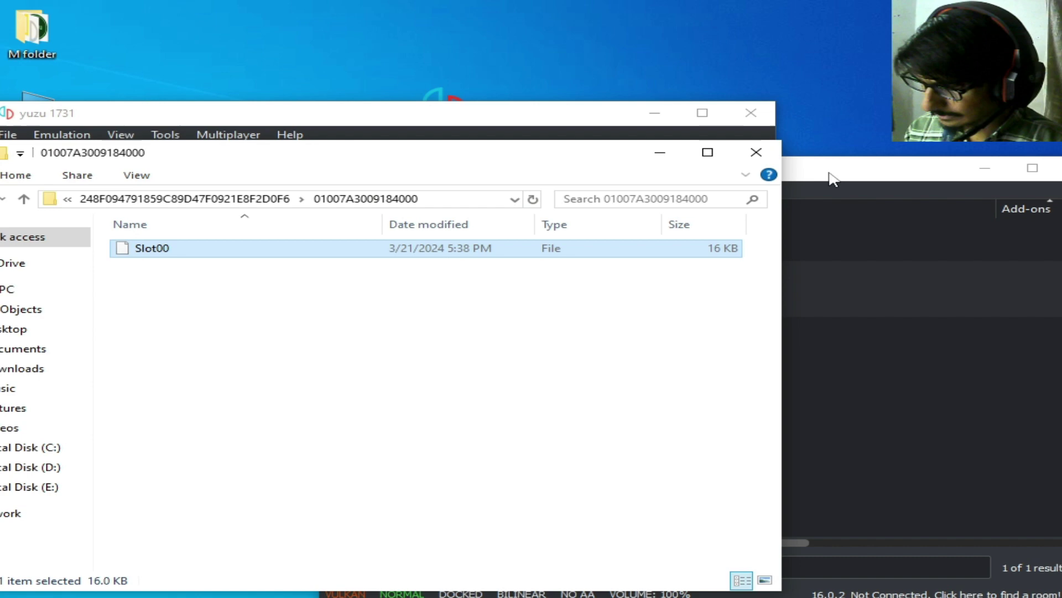
pyautogui.click(756, 152)
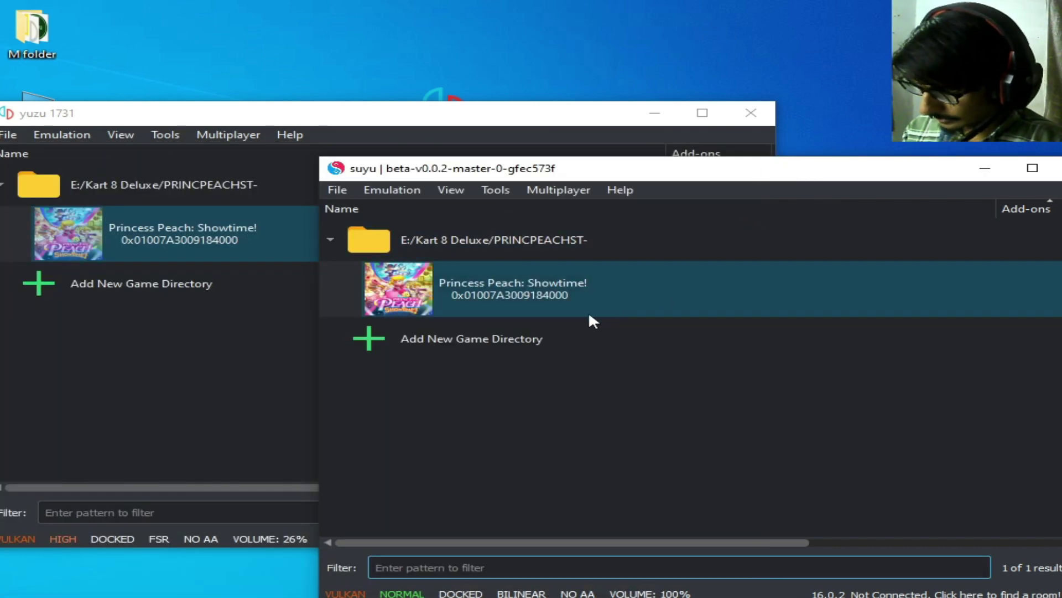
# Open suyu's Princess Peach save data location and paste Slot00 into it.
pyautogui.rightClick(540, 294)
pyautogui.click(626, 384)
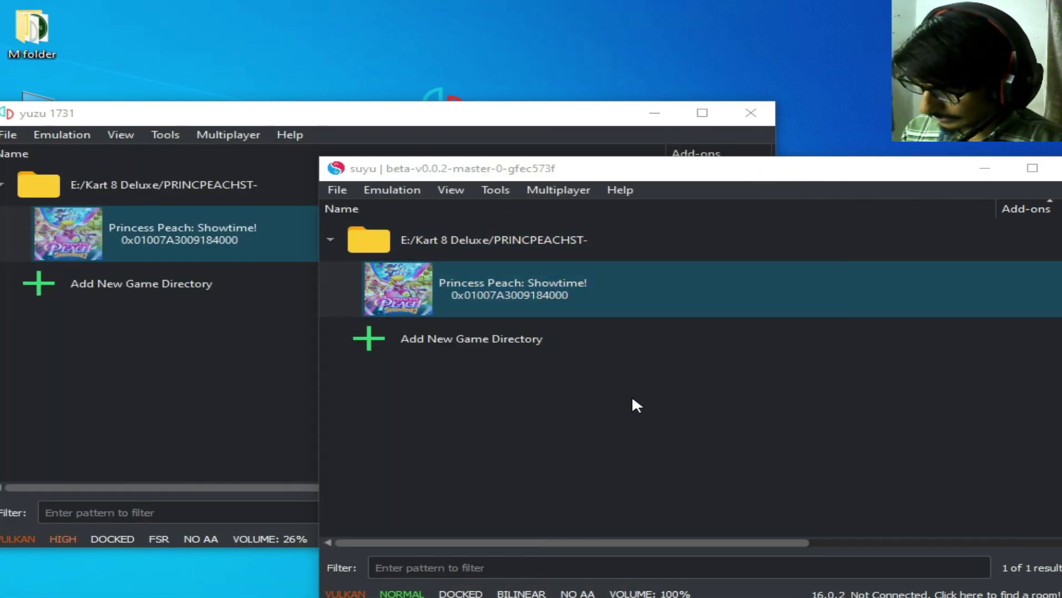
pyautogui.rightClick(307, 332)
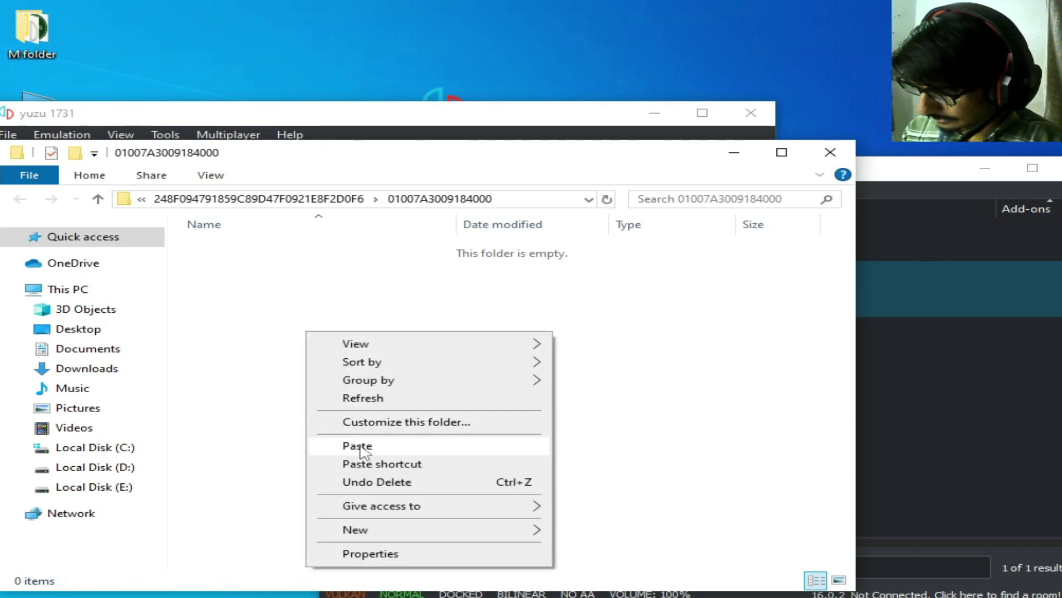
pyautogui.click(357, 446)
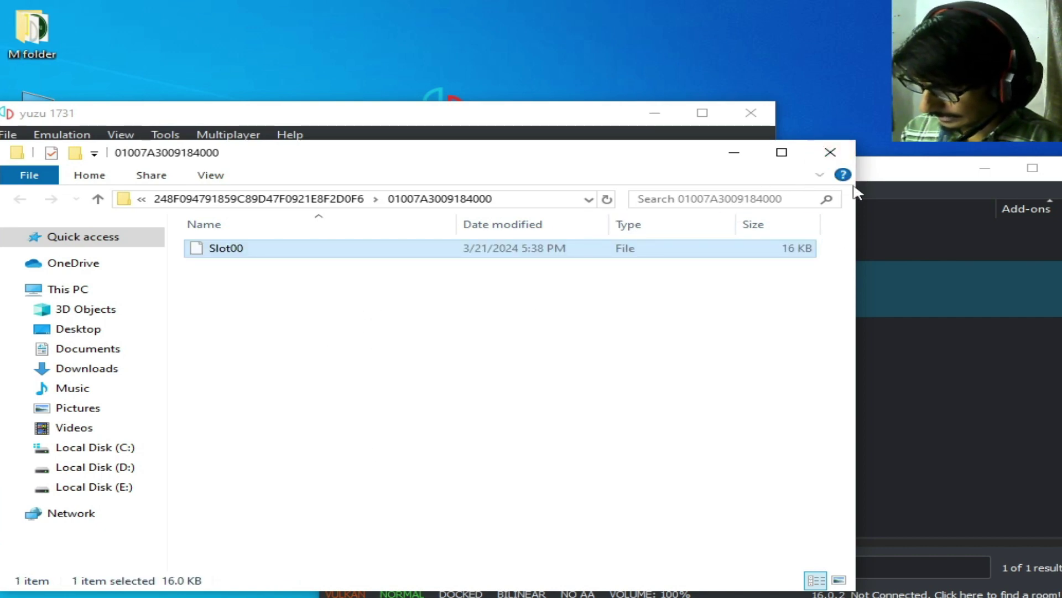
# Close the save folder window and yuzu, leaving only suyu open.
pyautogui.click(831, 156)
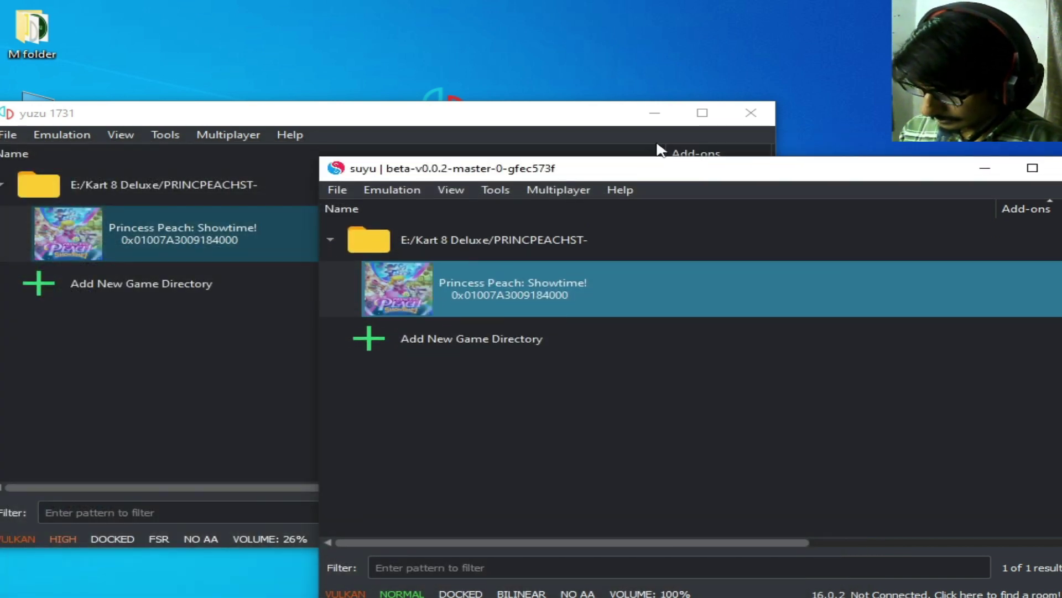
pyautogui.click(751, 112)
pyautogui.moveTo(791, 174); pyautogui.dragTo(514, 96)
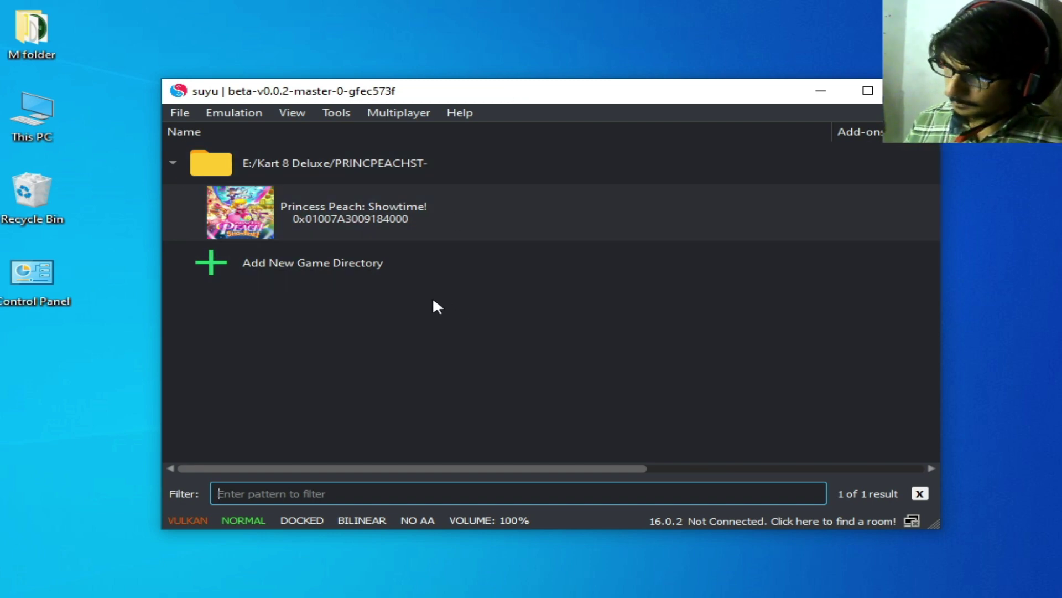
# Open Princess Peach: Showtime!'s save data location and browse up to the user save profiles.
pyautogui.rightClick(394, 208)
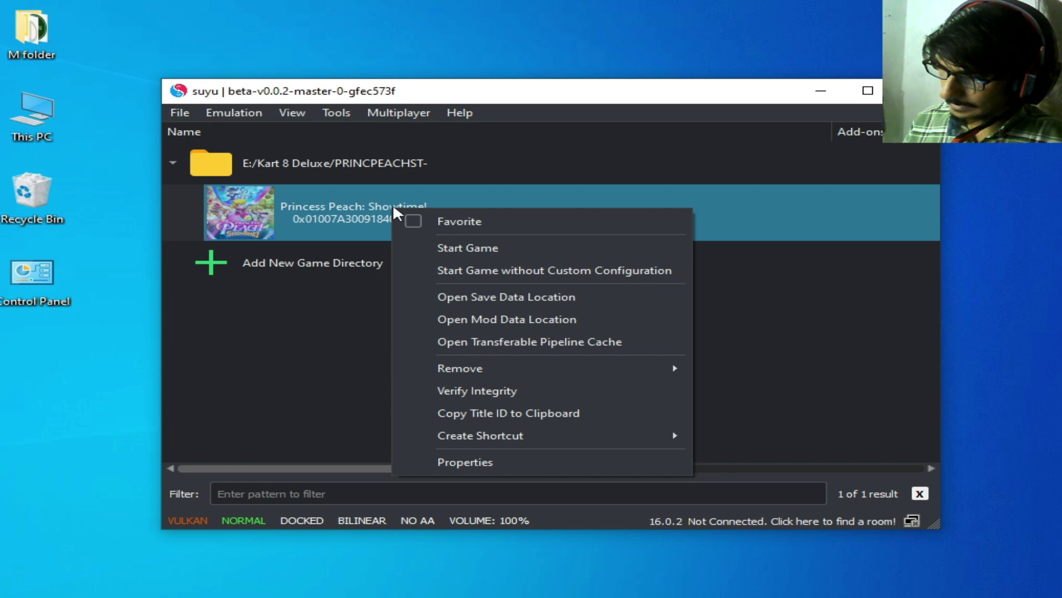
pyautogui.click(496, 293)
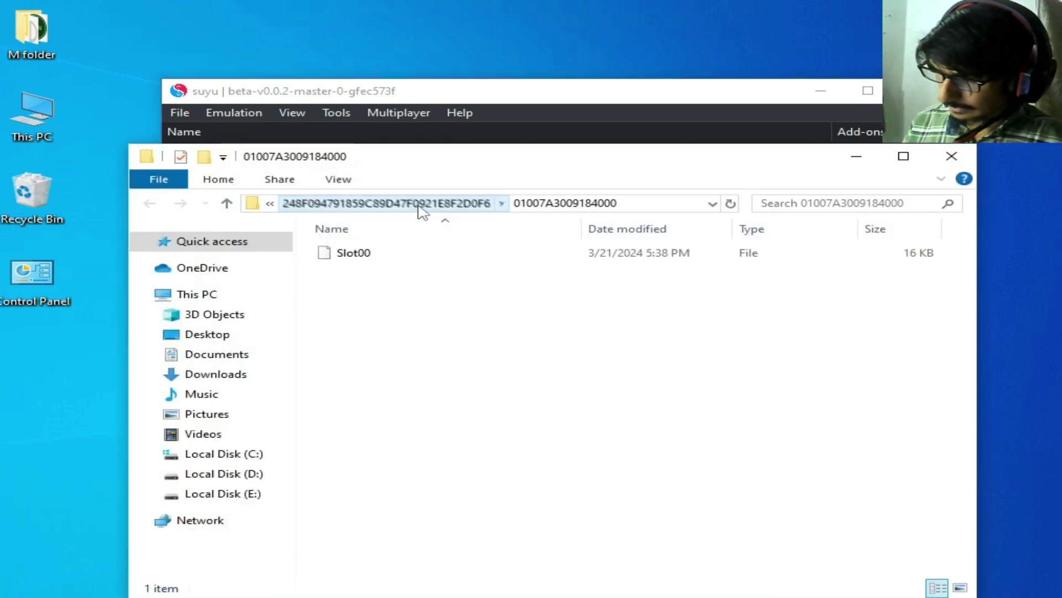
pyautogui.click(421, 206)
pyautogui.click(376, 206)
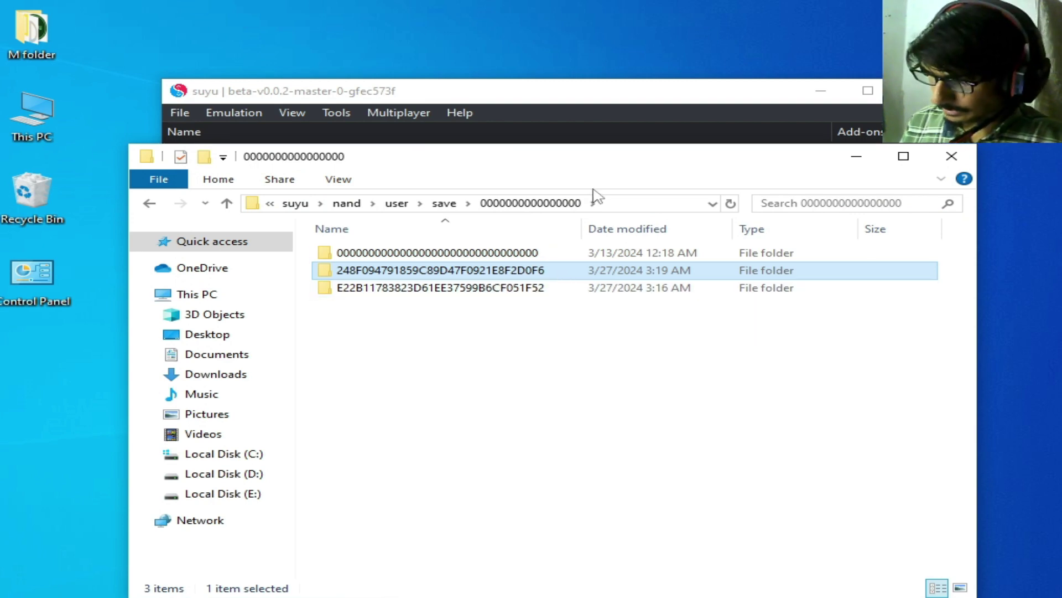
pyautogui.moveTo(609, 166); pyautogui.dragTo(660, 314)
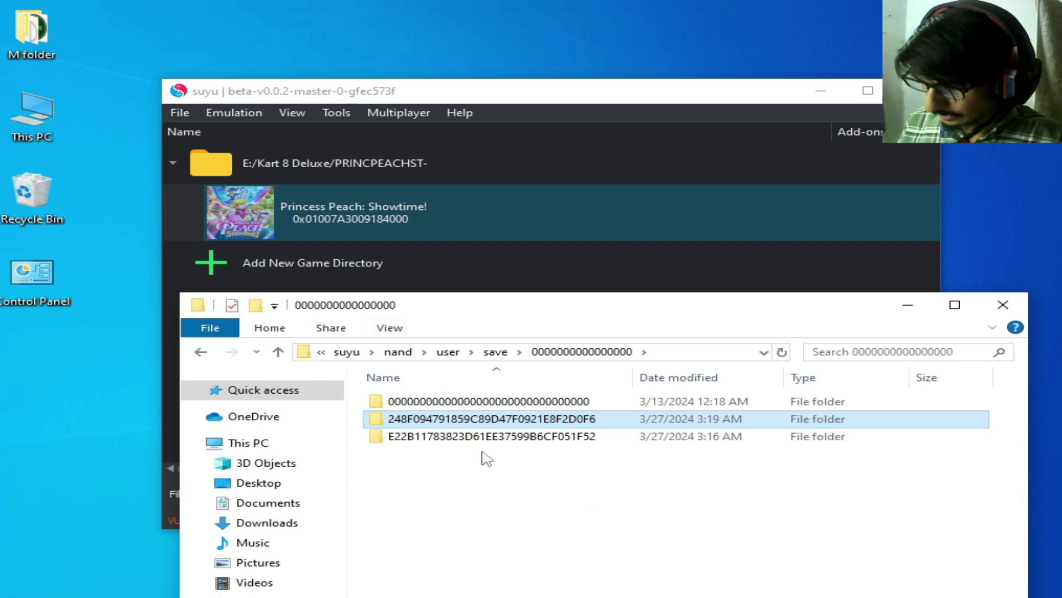
pyautogui.moveTo(619, 307); pyautogui.dragTo(624, 193)
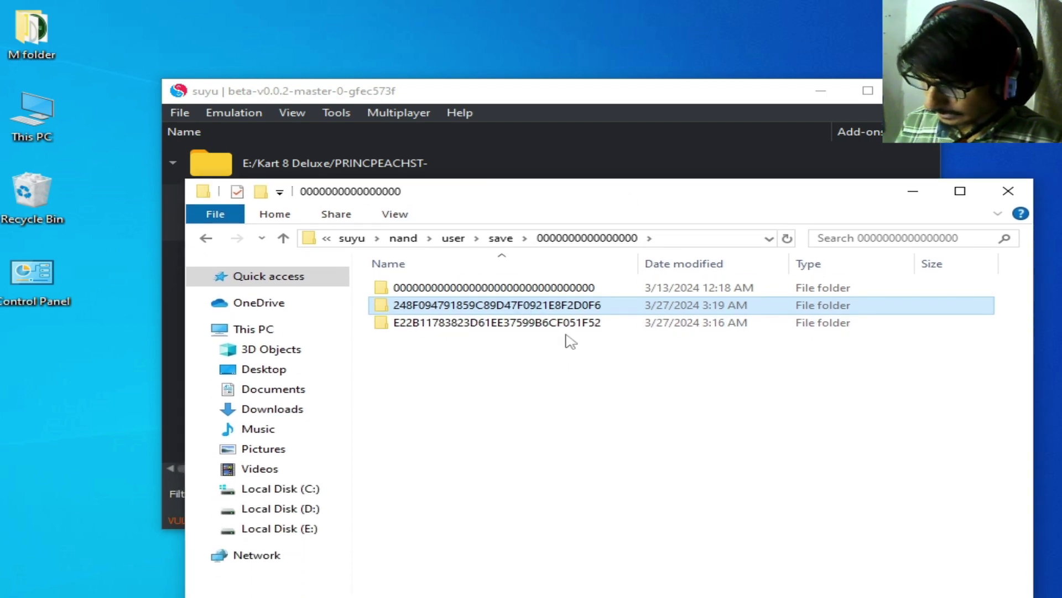
# Copy all six game save folders in the E22B11783823D61EE37599B6CF051F52 profile.
pyautogui.doubleClick(518, 330)
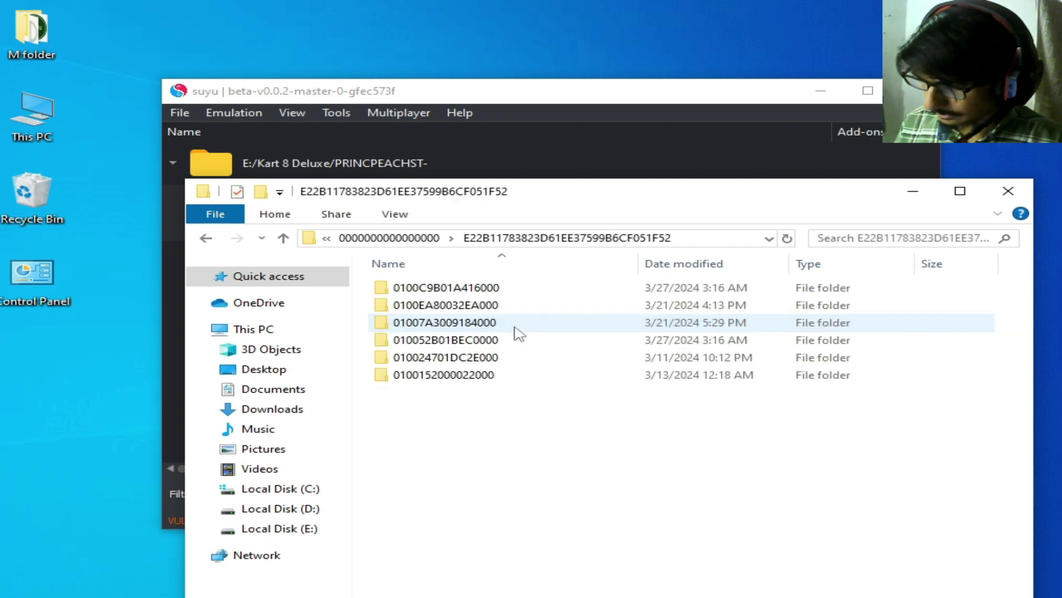
pyautogui.moveTo(400, 414); pyautogui.dragTo(483, 281)
pyautogui.rightClick(483, 281)
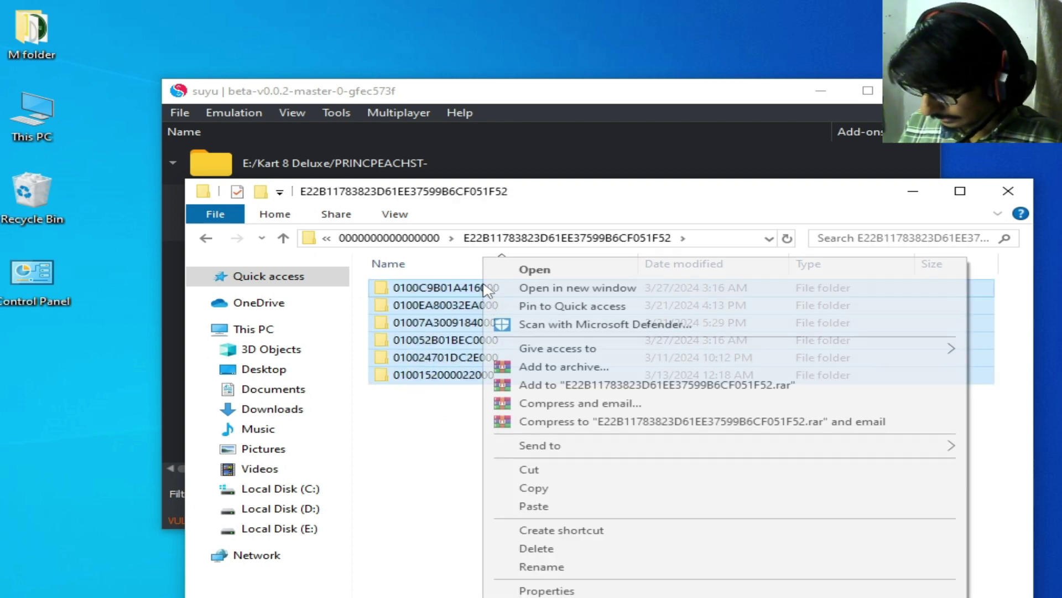
pyautogui.click(523, 488)
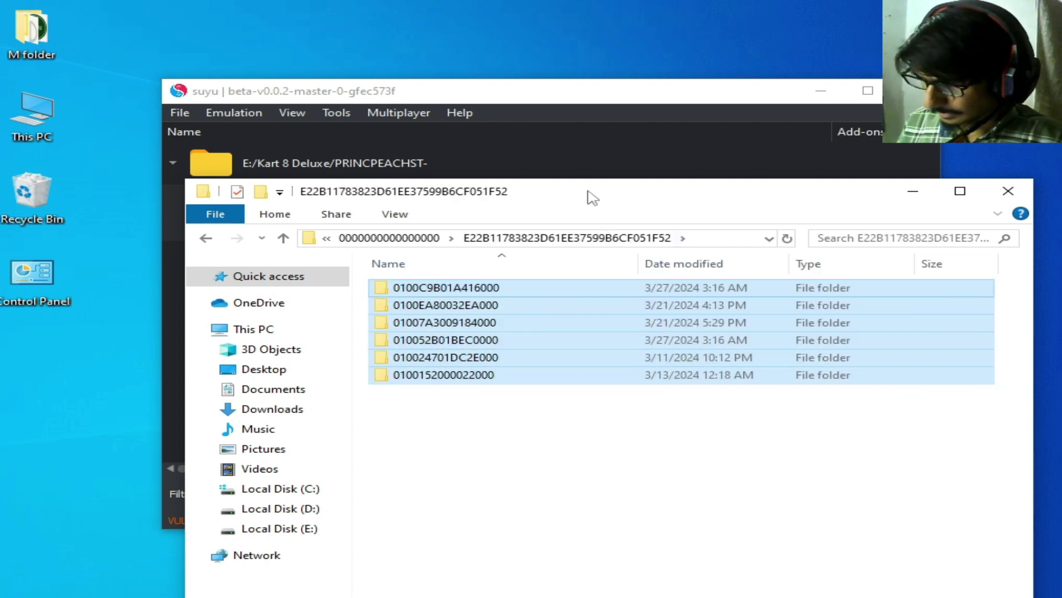
pyautogui.moveTo(586, 192); pyautogui.dragTo(635, 301)
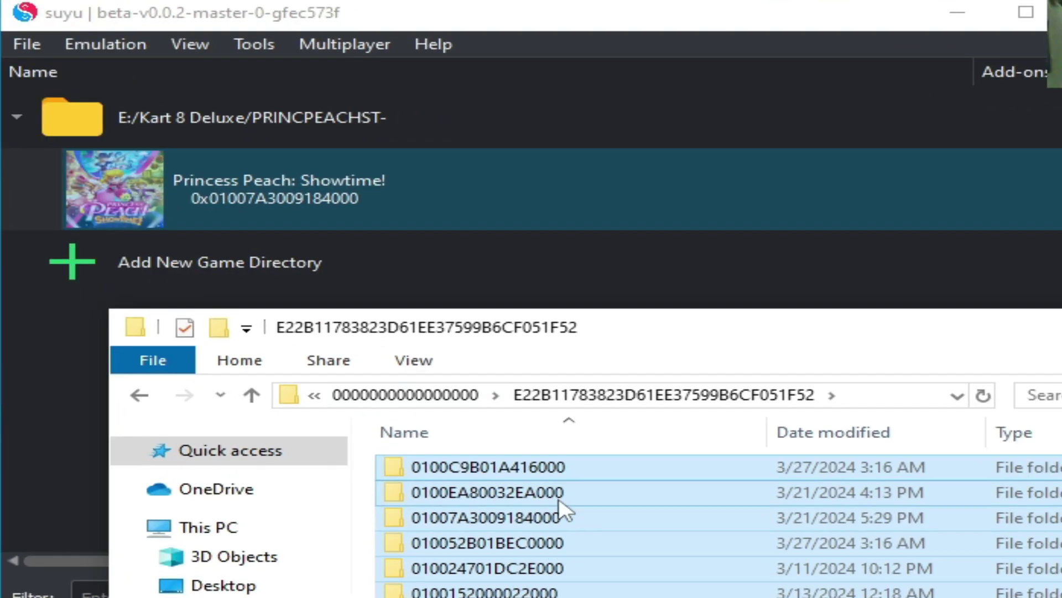
pyautogui.doubleClick(562, 519)
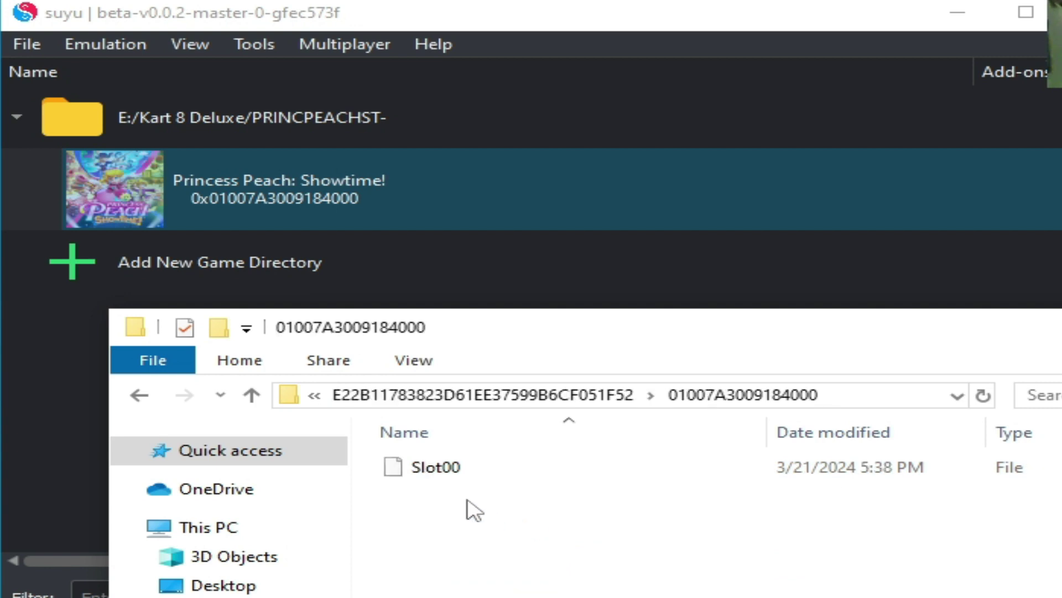
pyautogui.rightClick(450, 469)
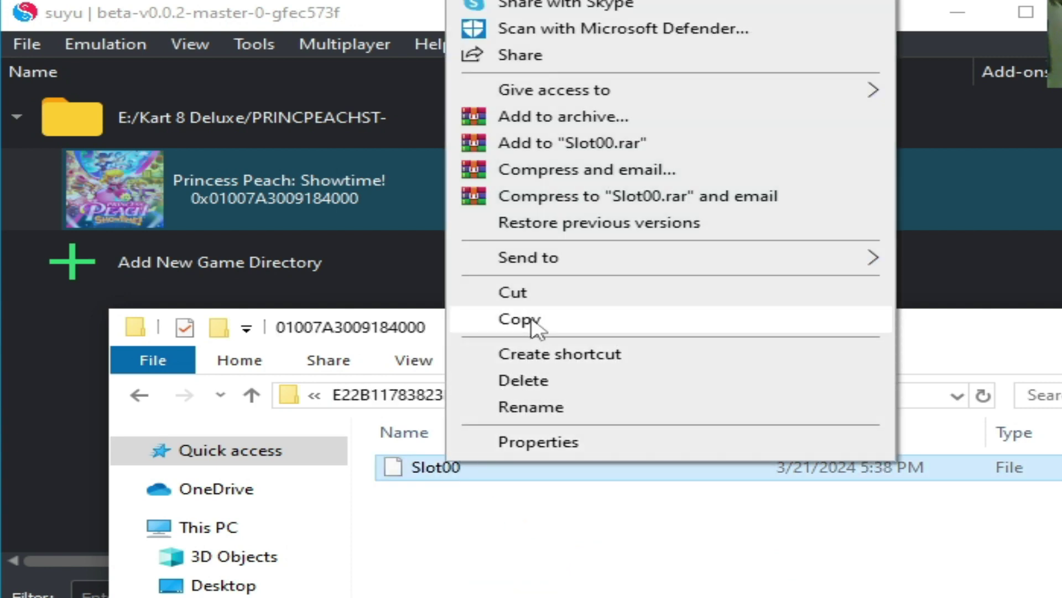
pyautogui.click(534, 322)
pyautogui.click(138, 395)
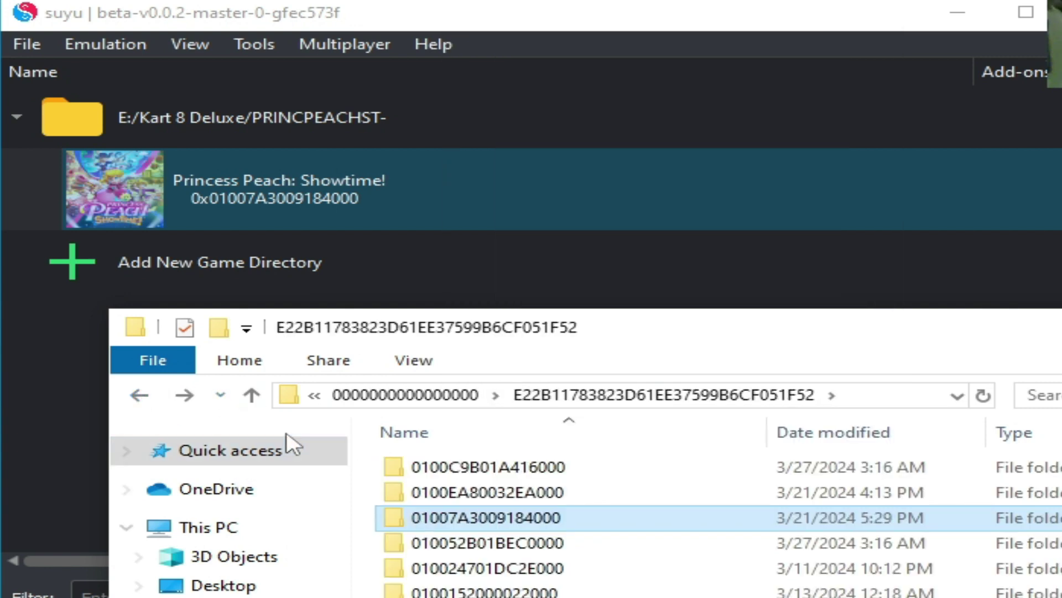
pyautogui.click(141, 395)
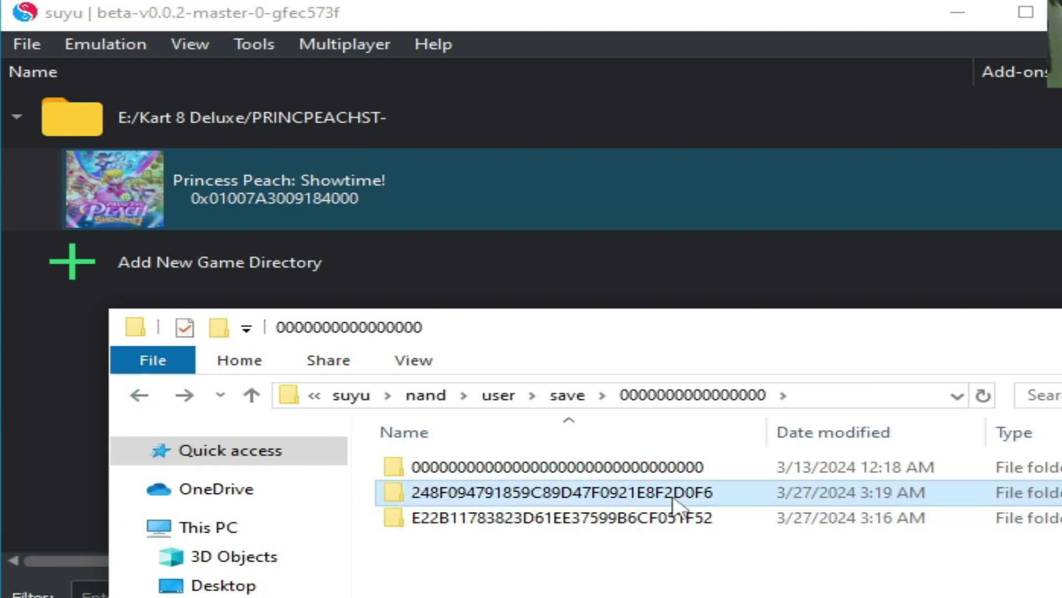
pyautogui.doubleClick(637, 493)
pyautogui.click(462, 480)
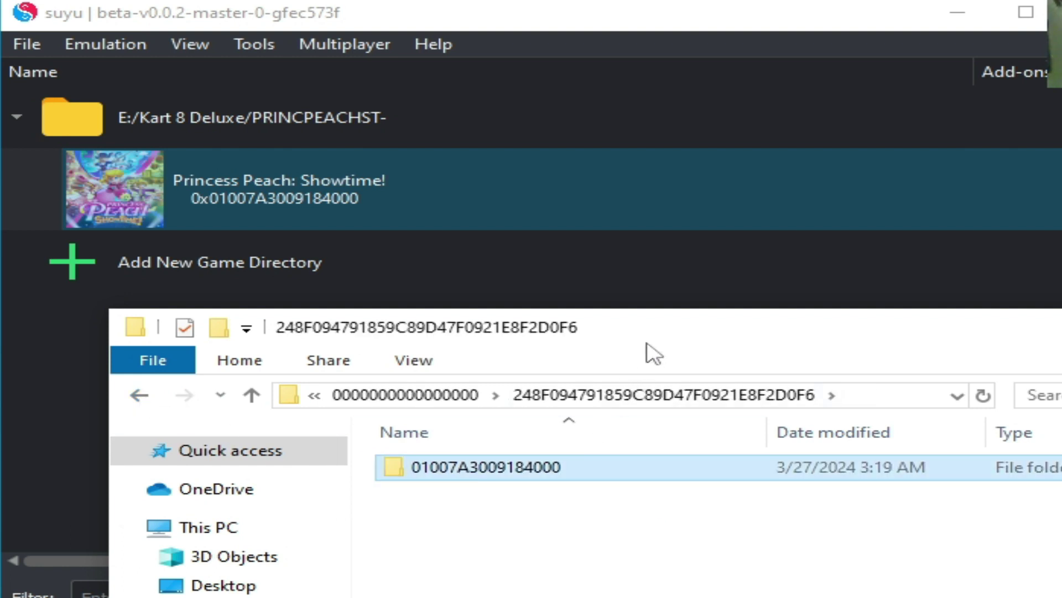
pyautogui.moveTo(646, 343); pyautogui.dragTo(610, 349)
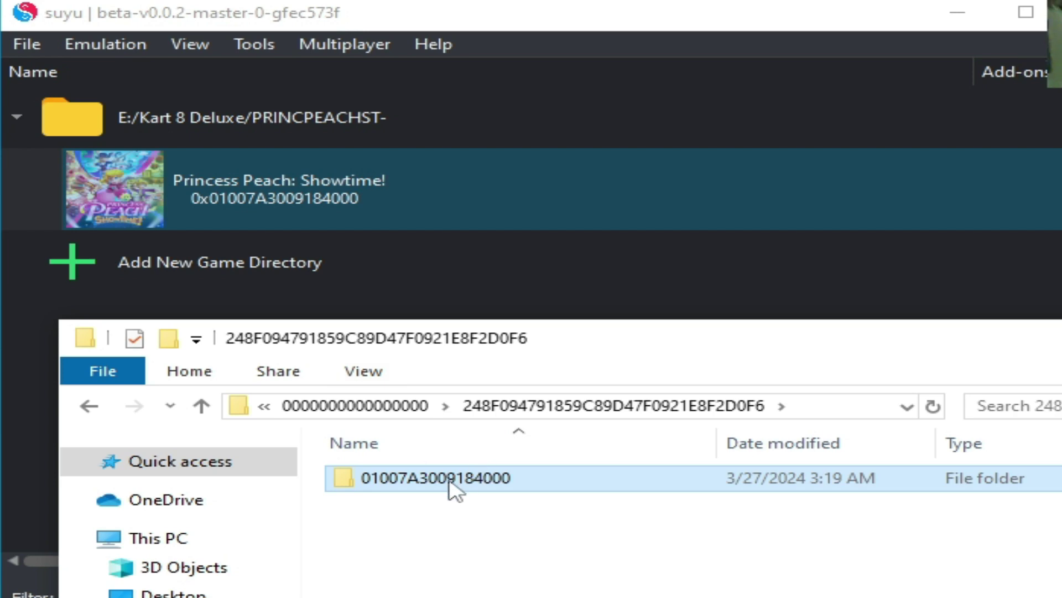
pyautogui.doubleClick(451, 480)
pyautogui.rightClick(464, 572)
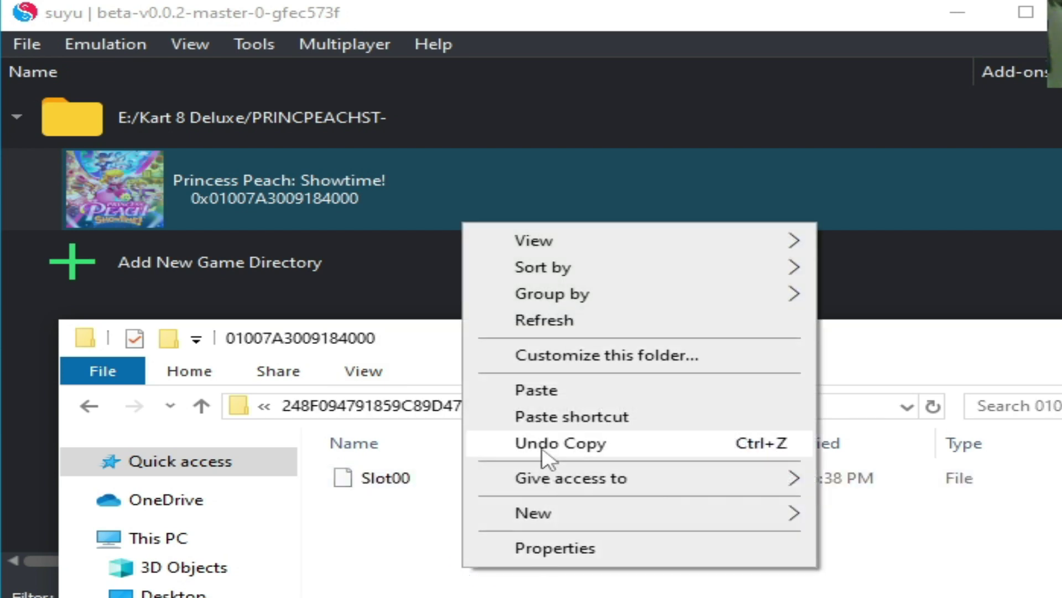
pyautogui.click(546, 389)
pyautogui.click(410, 147)
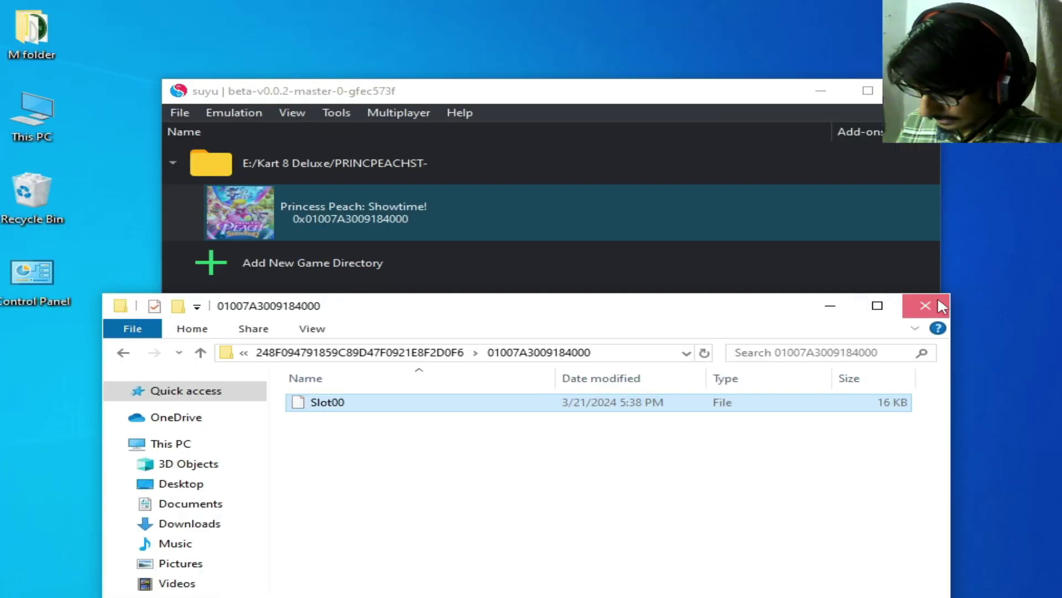
# Close the File Explorer window, leaving suyu's game list showing Princess Peach: Showtime!
pyautogui.click(920, 304)
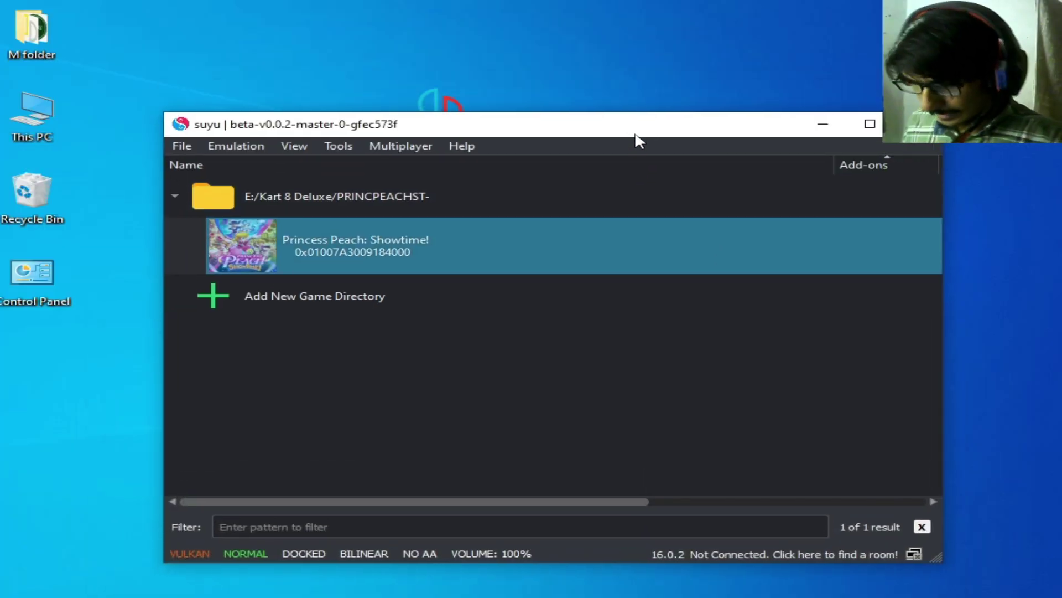